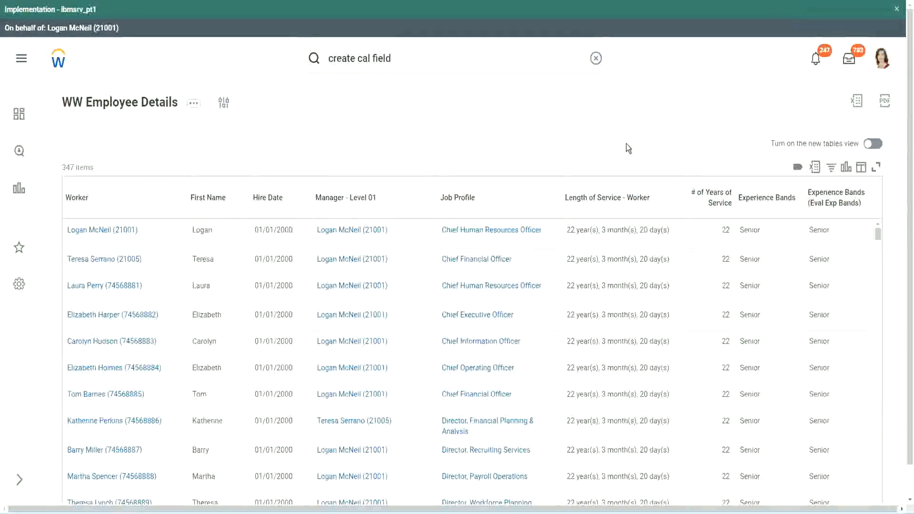
left_click(792, 225)
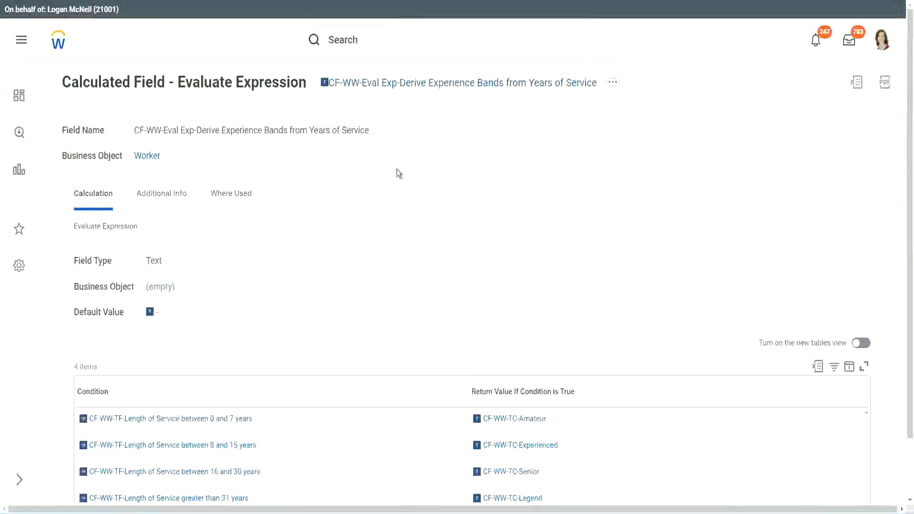
right_click(397, 90)
left_click(428, 141)
Step: Search for "create calc field" and open the Create Calculated Field task
left_click(367, 45)
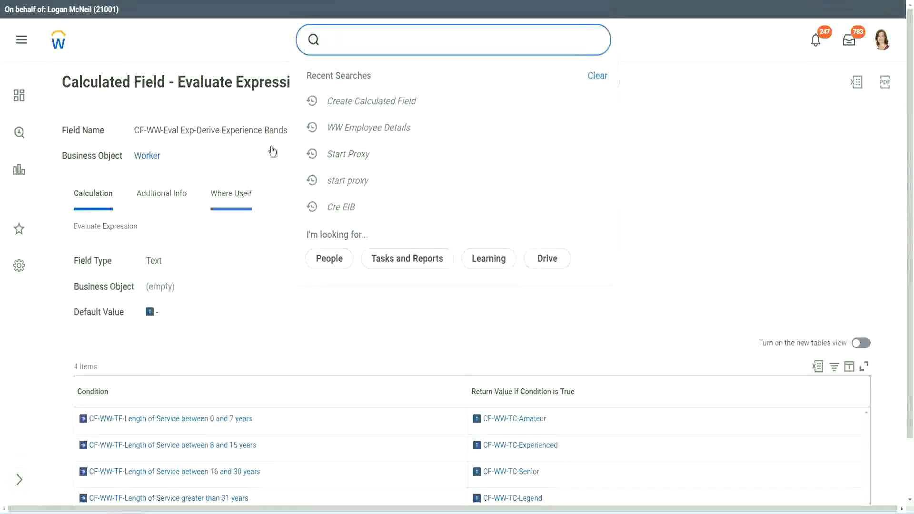
left_click(587, 88)
left_click(362, 35)
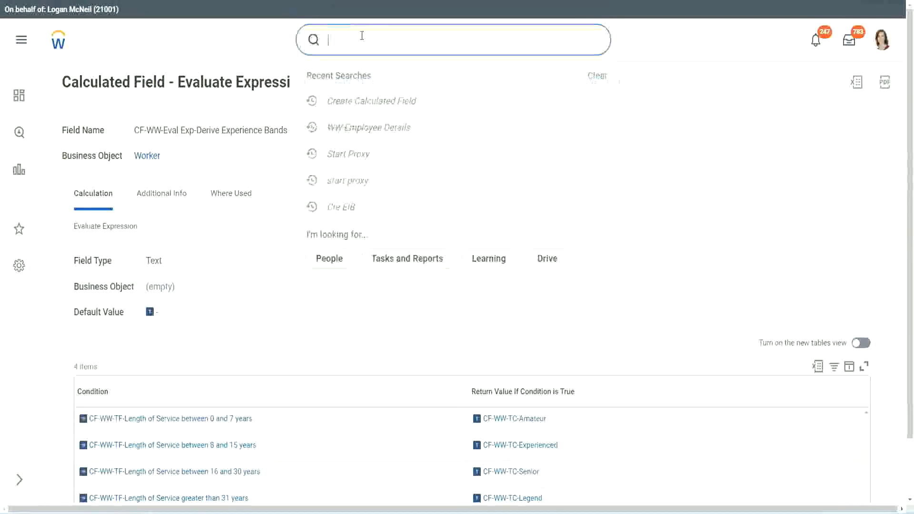
type("create calc")
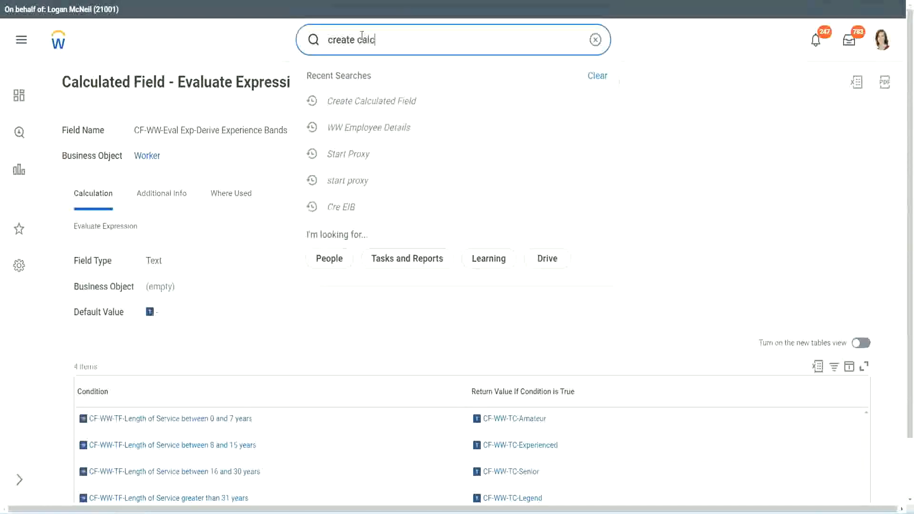
type(" field")
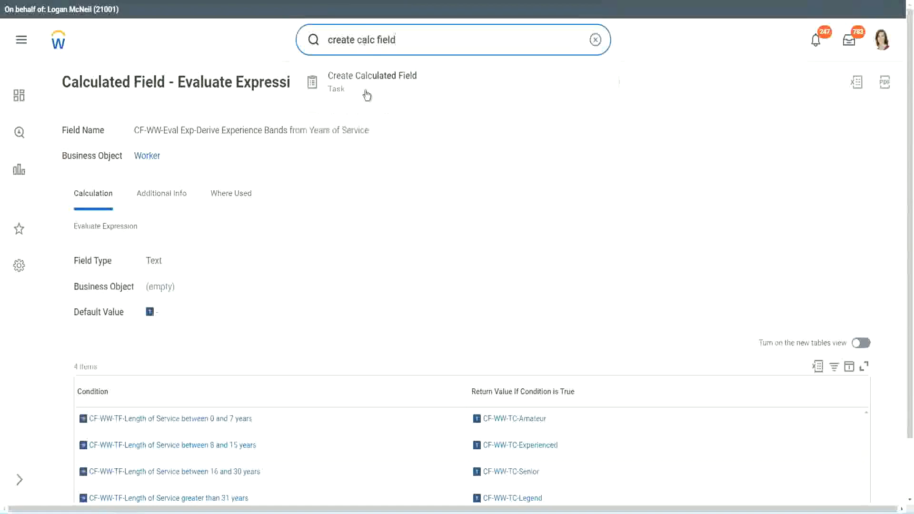
left_click(380, 88)
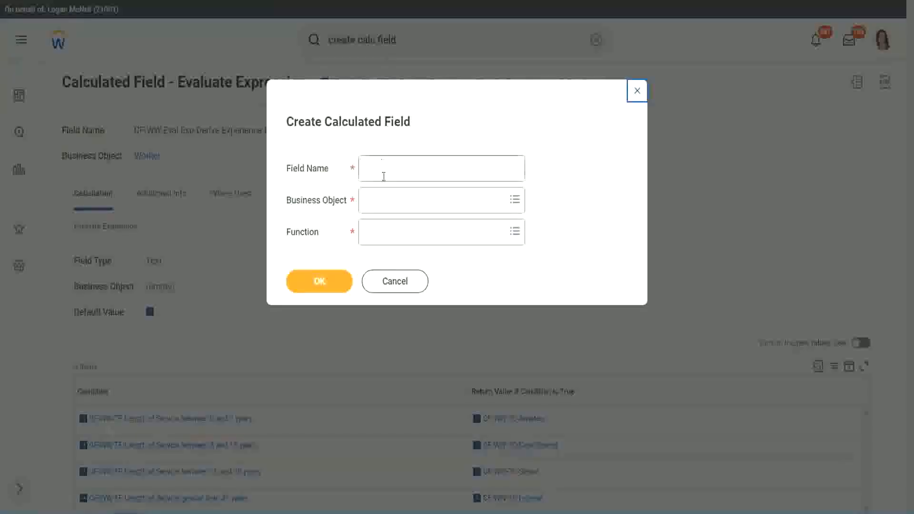
Step: Name the new calculated field "CF-WW-LRB-Identify Experience Bands from years of Service"
left_click(385, 170)
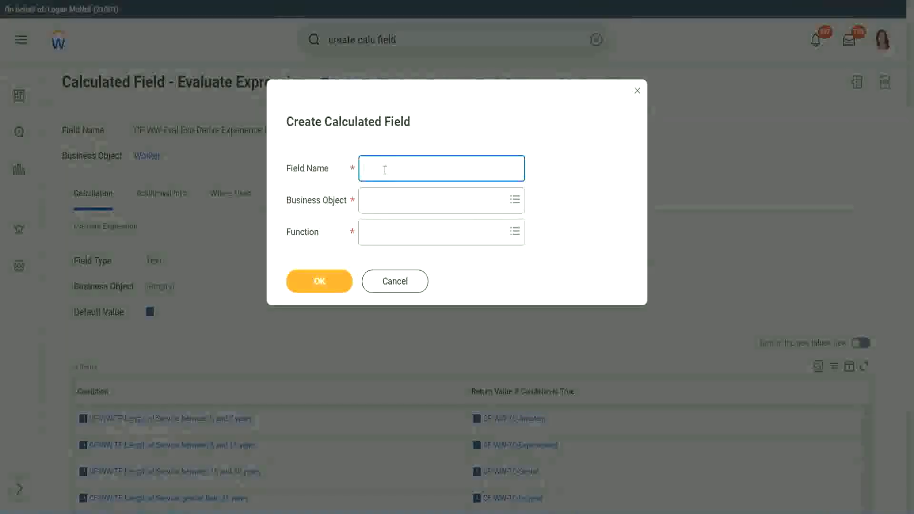
type("CF")
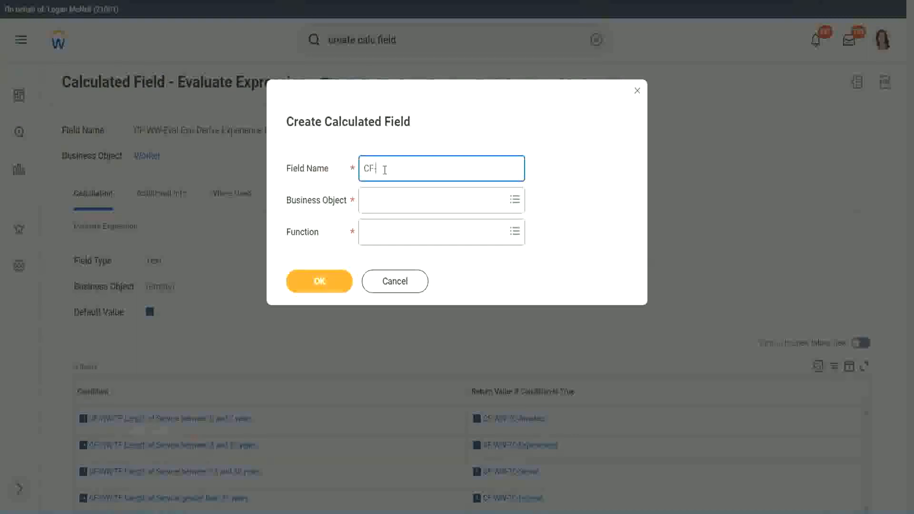
type("-WW-LRB-Identify Experien")
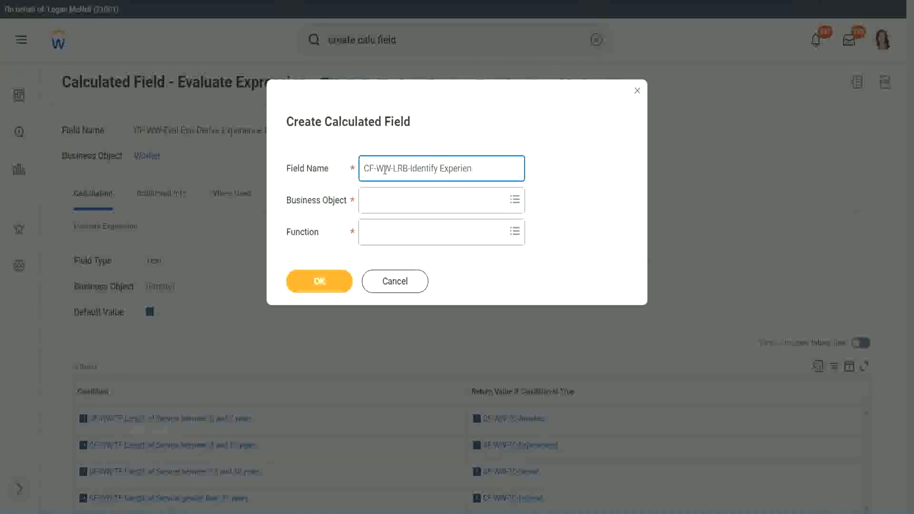
type("ce Bands from years of Service")
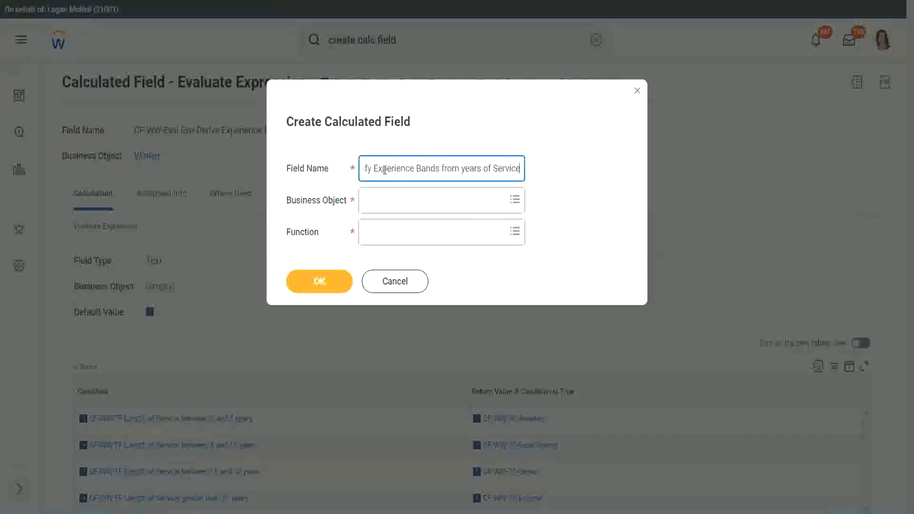
key("Tab")
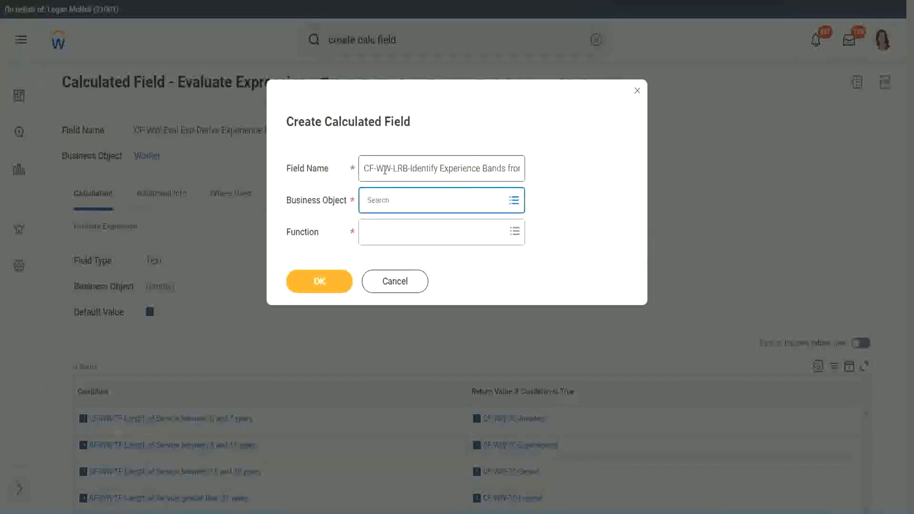
Step: Set the business object to Worker and the function to Lookup Range Band, and confirm the new field's setup
type("worker")
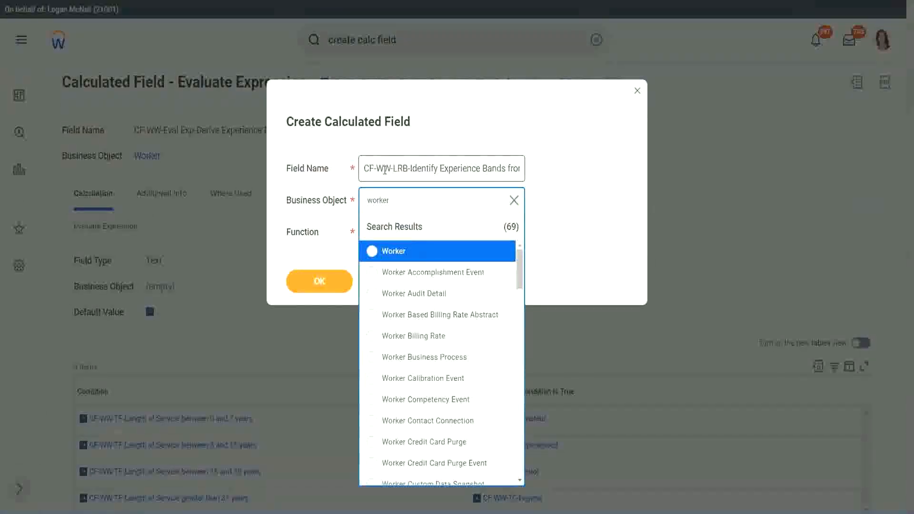
key("Return")
key("Tab")
type("l")
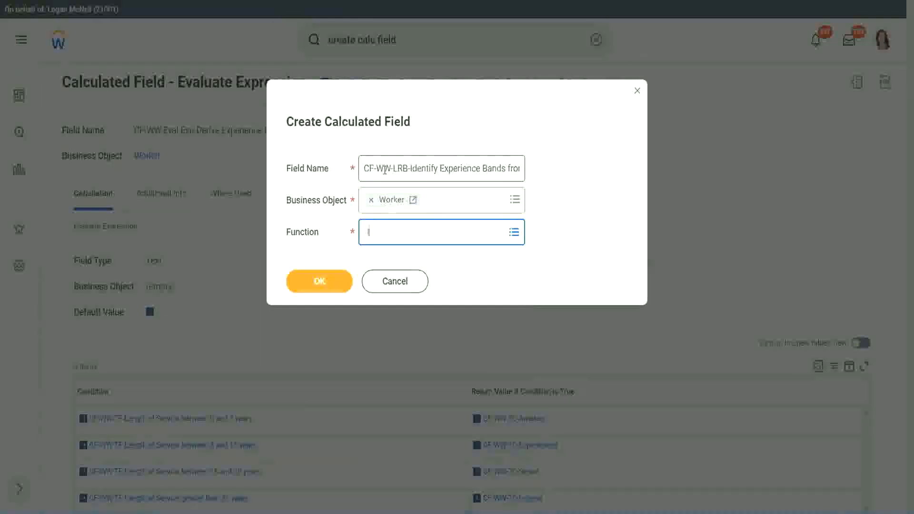
type("rb")
key("Return")
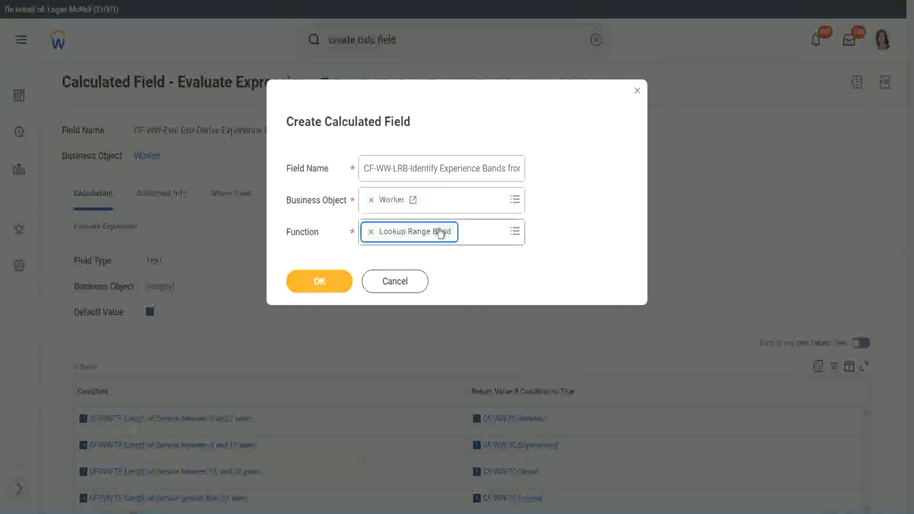
left_click(327, 283)
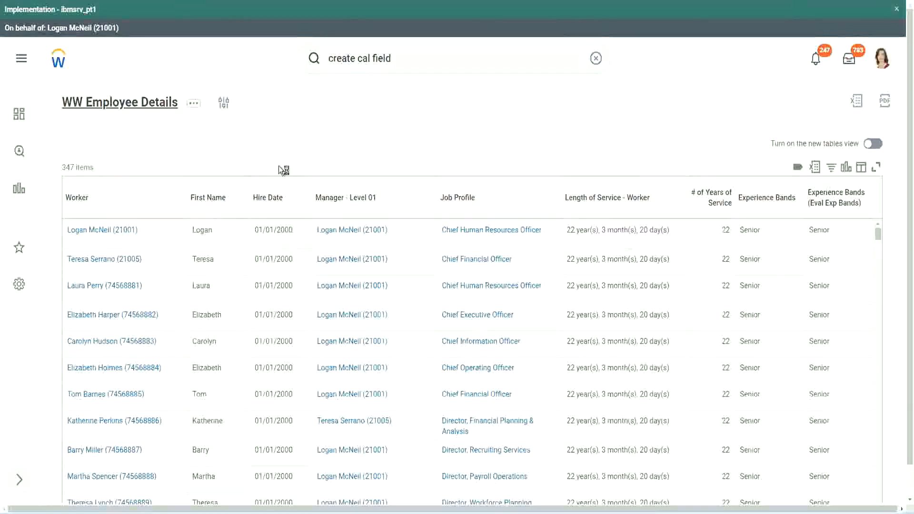
Step: Copy the number-of-years field's name from the WW Employee Details report and select "CF-WW-Convert Text To Number-Number of Years from Length of Service" as Source Field
left_click(329, 293)
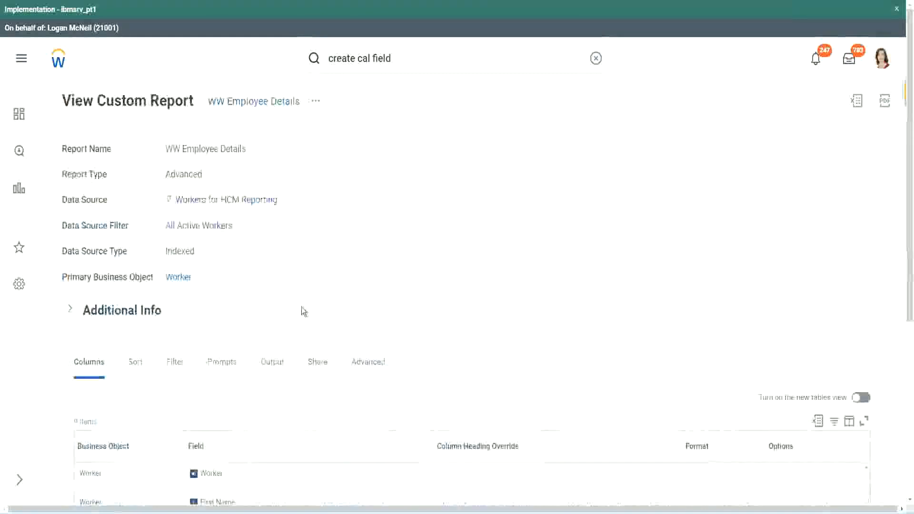
scroll(303, 334, "down", 5)
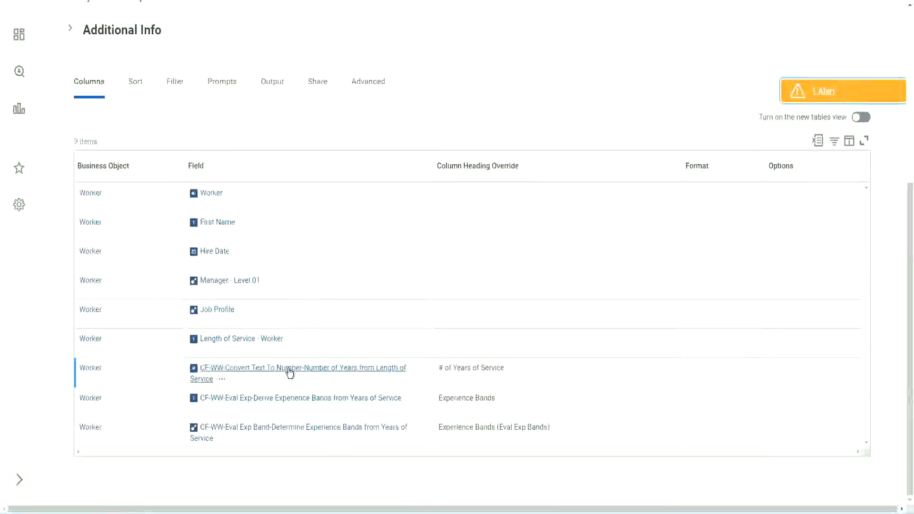
right_click(288, 371)
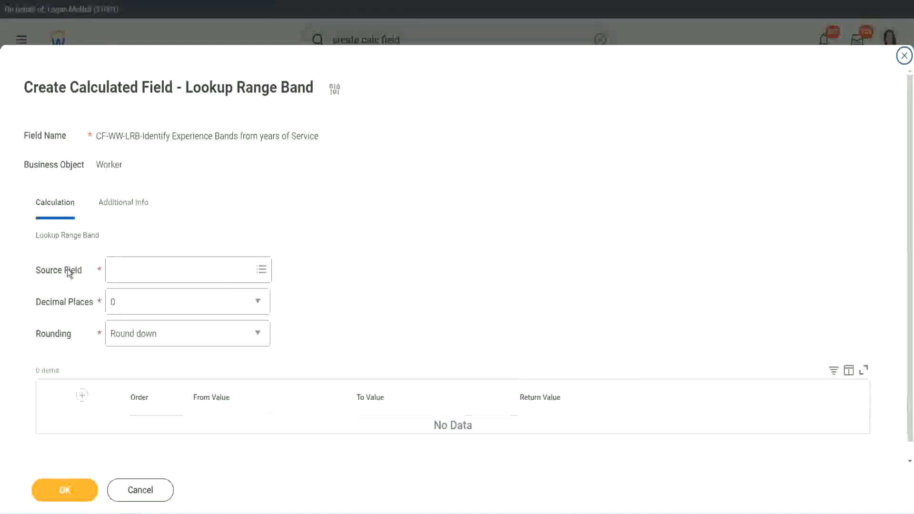
left_click(141, 267)
key("Return")
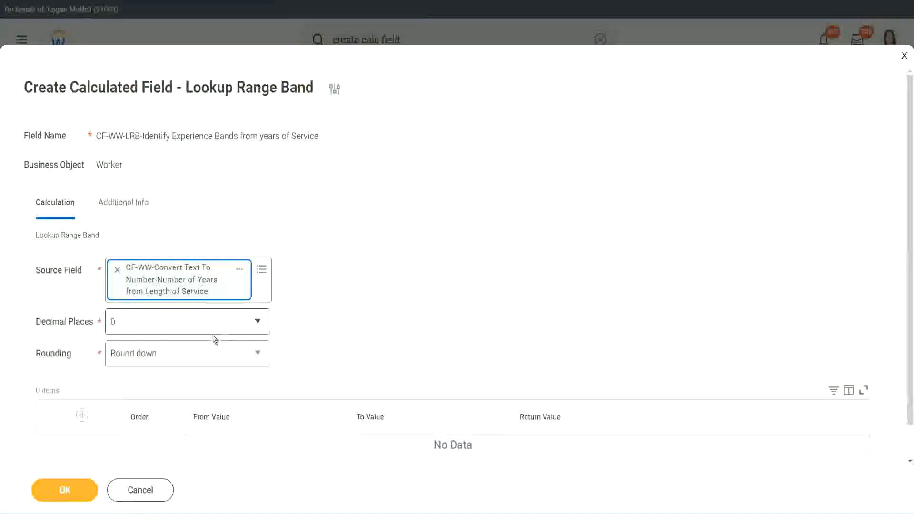
Step: Review the Decimal Places options, keep the value at 0, and set Rounding to Round
left_click(179, 328)
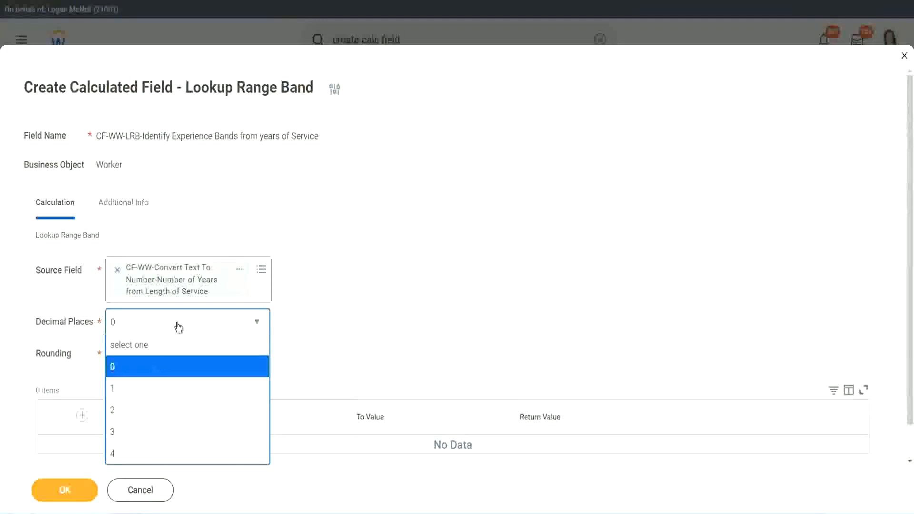
left_click(357, 313)
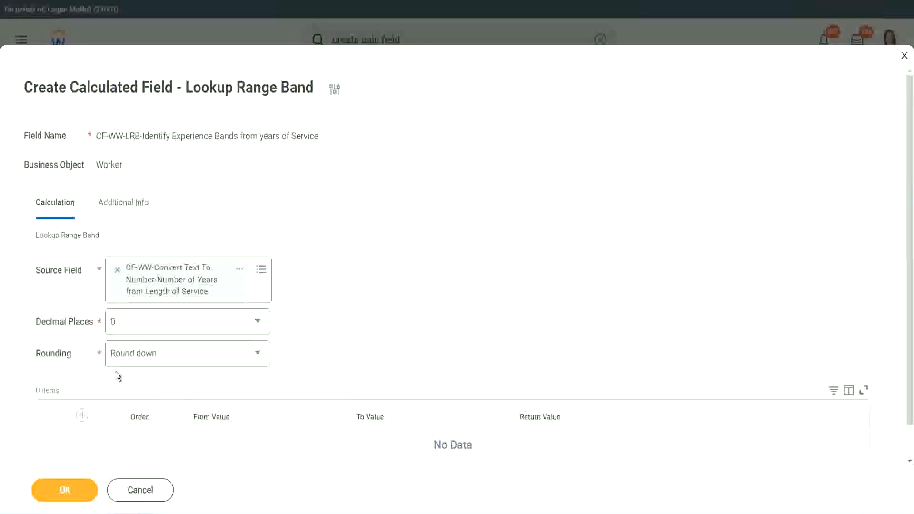
left_click(146, 357)
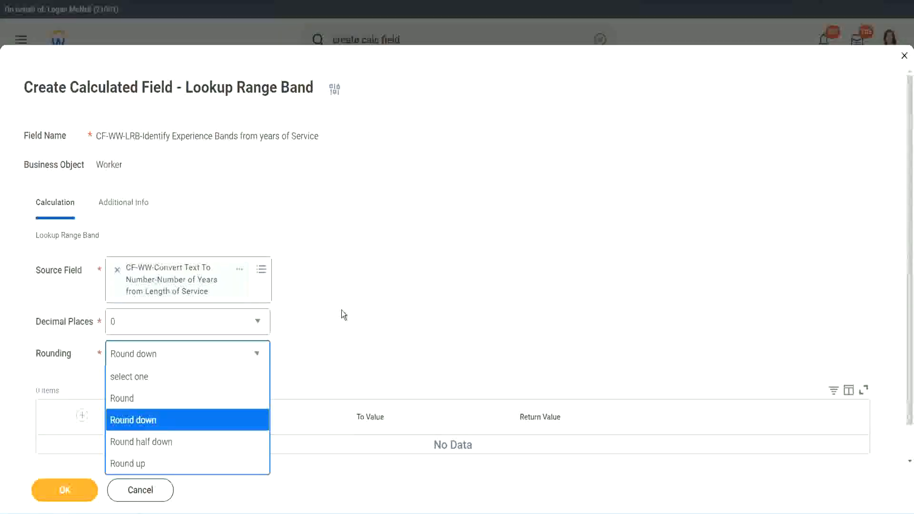
left_click(322, 351)
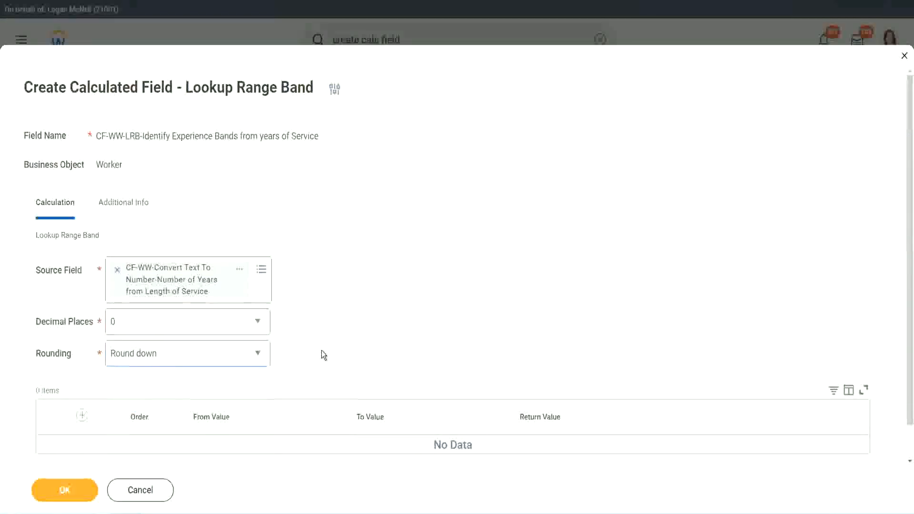
left_click(154, 352)
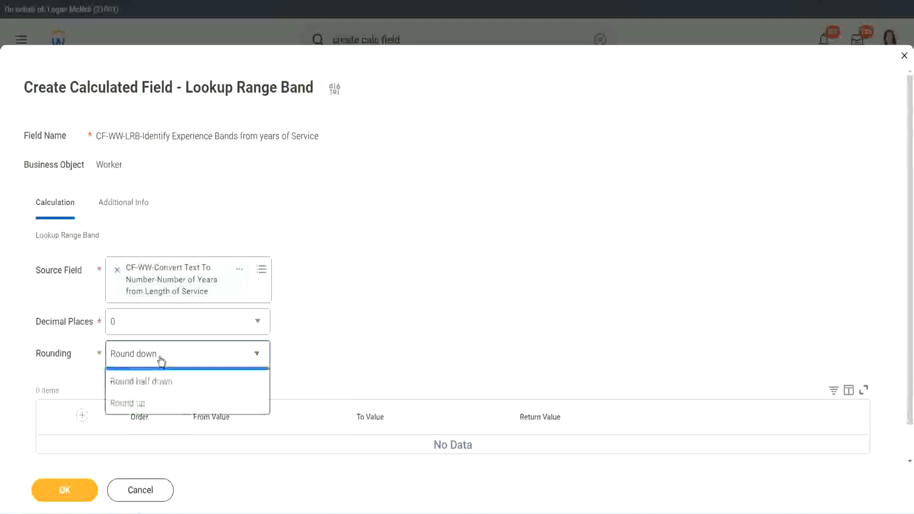
left_click(151, 400)
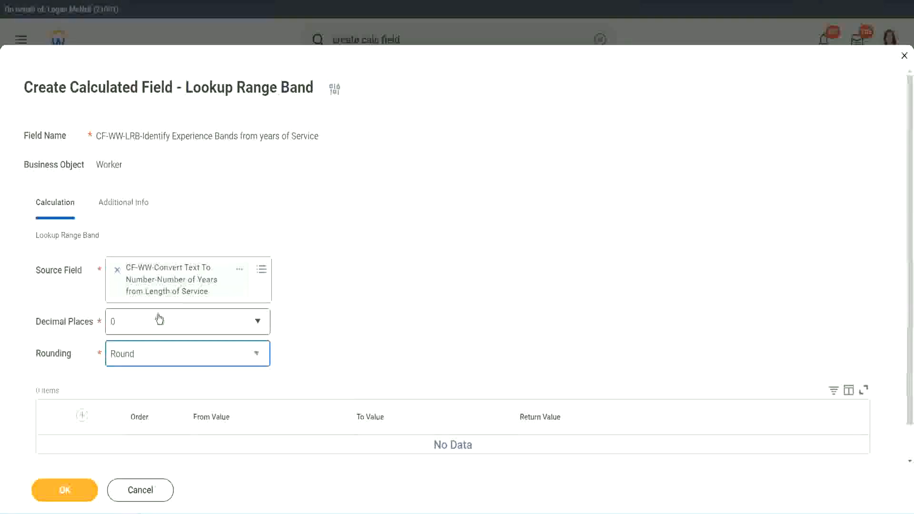
Step: Add a first range row from 0 to 7 with the return value Amateur
left_click(83, 417)
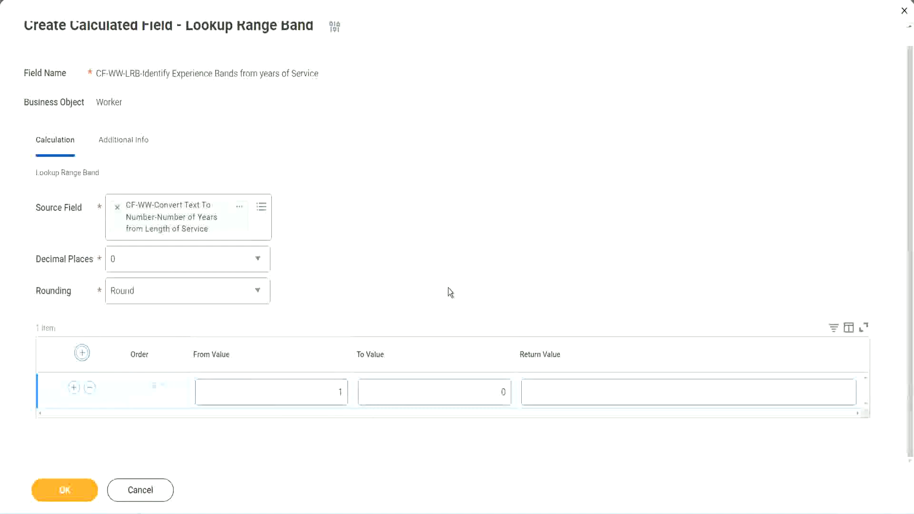
left_click(335, 396)
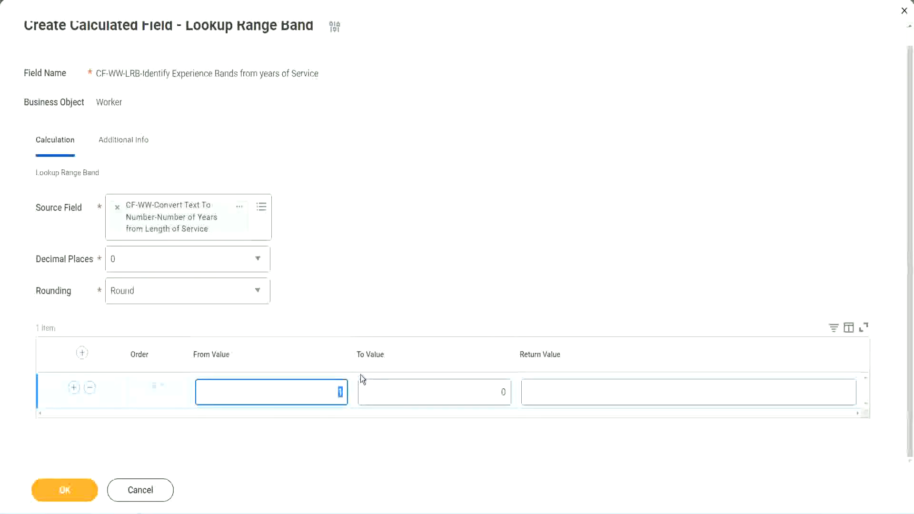
type("0")
key("Tab")
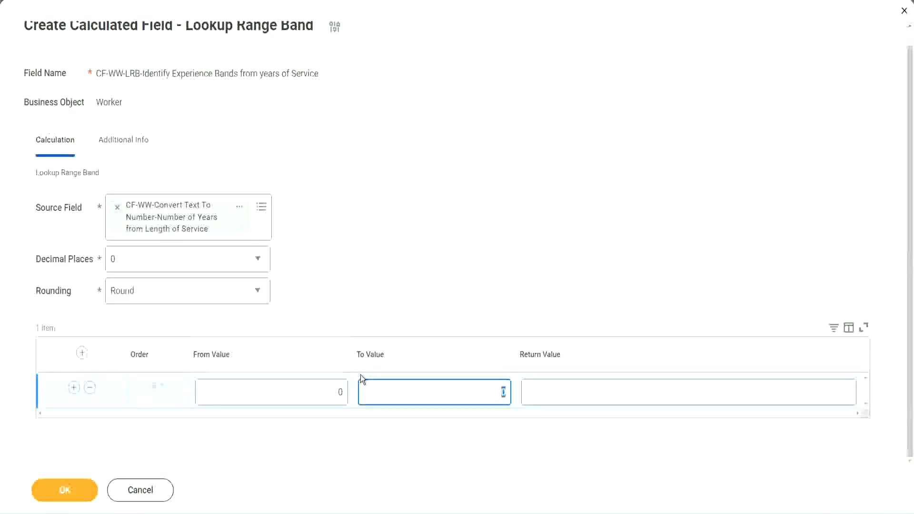
type("7")
key("Tab")
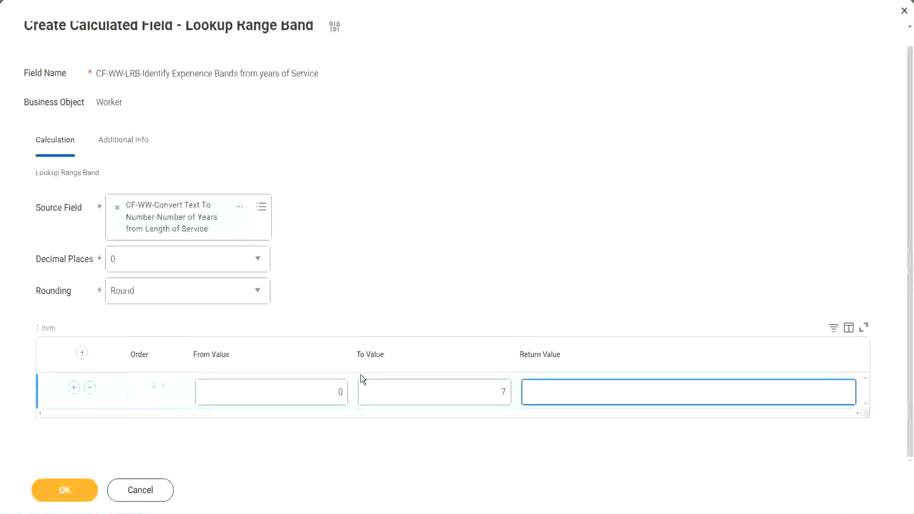
type("Amateur")
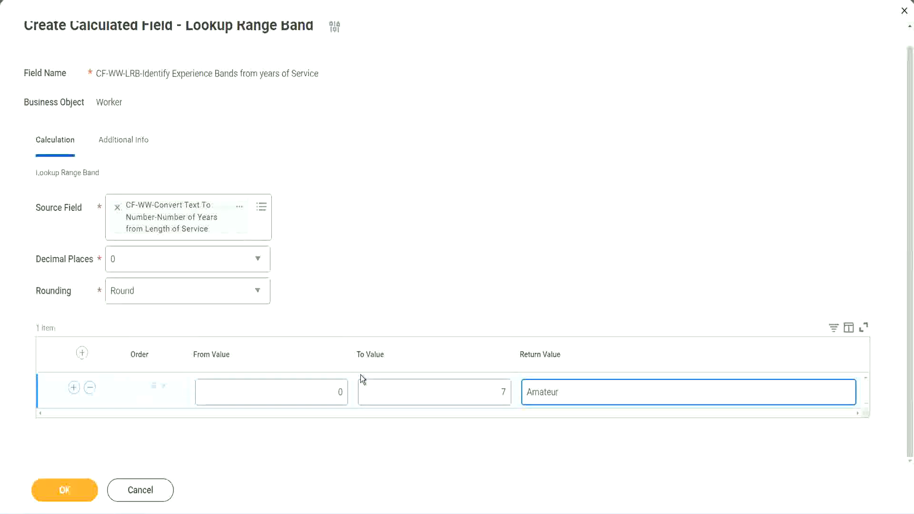
left_click(317, 400)
left_click(489, 385)
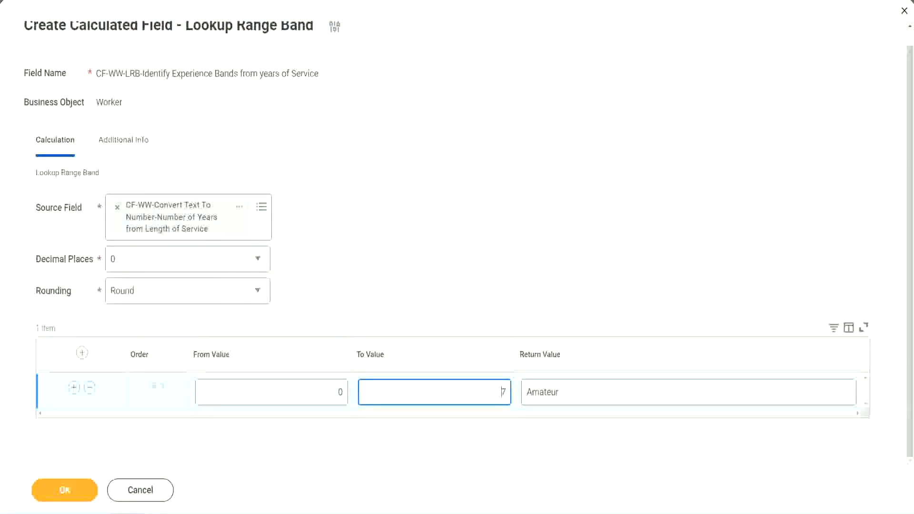
left_click_drag(383, 332, 229, 236)
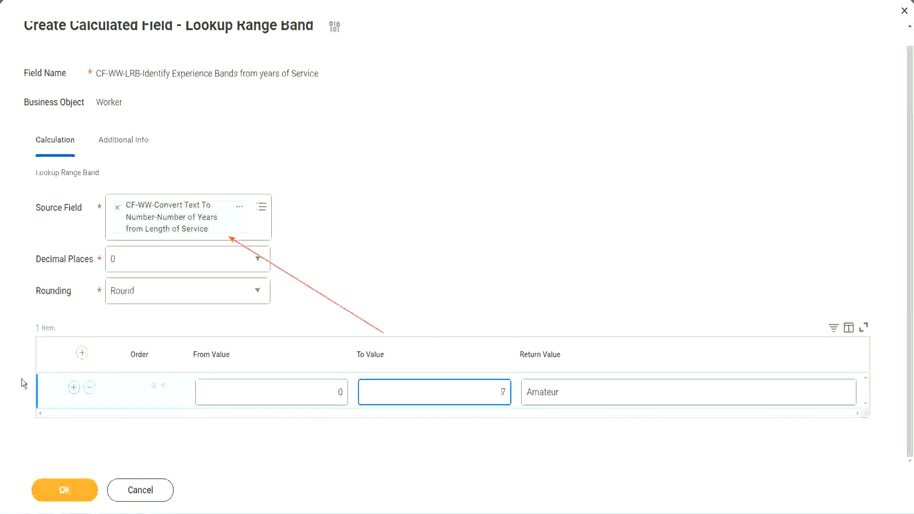
Step: Add a second range row from 8 to 15 with the return value Experienced
left_click(73, 388)
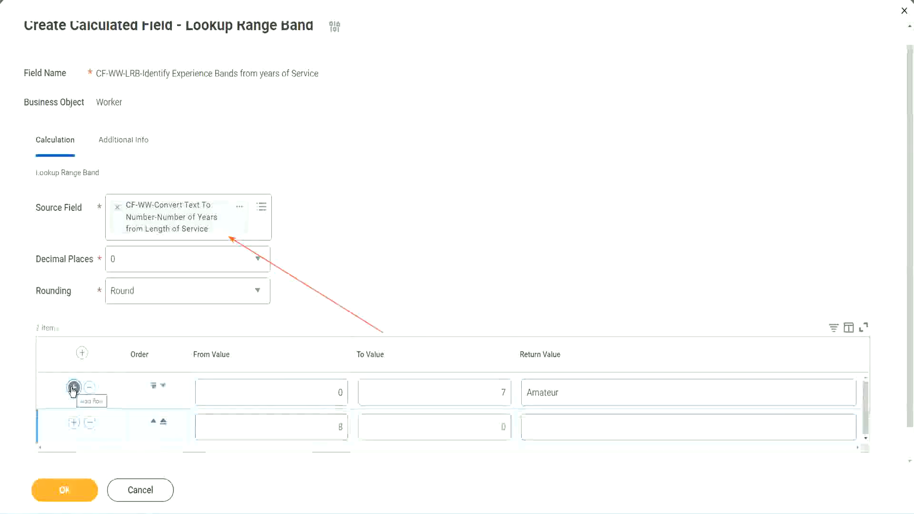
left_click(344, 428)
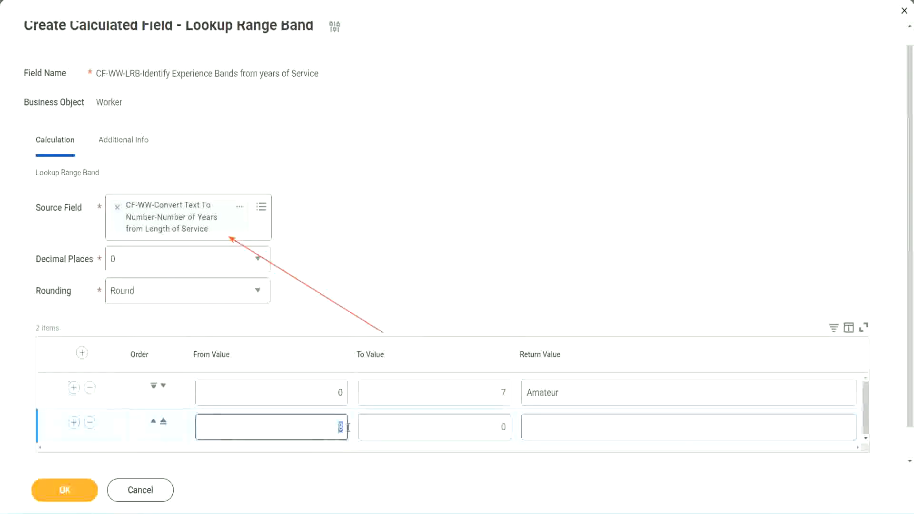
left_click(331, 395)
left_click(497, 396)
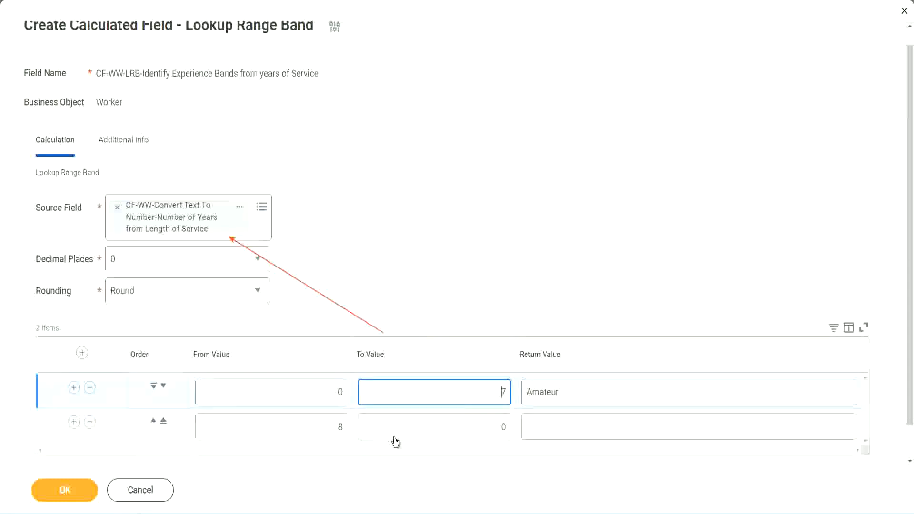
left_click(323, 427)
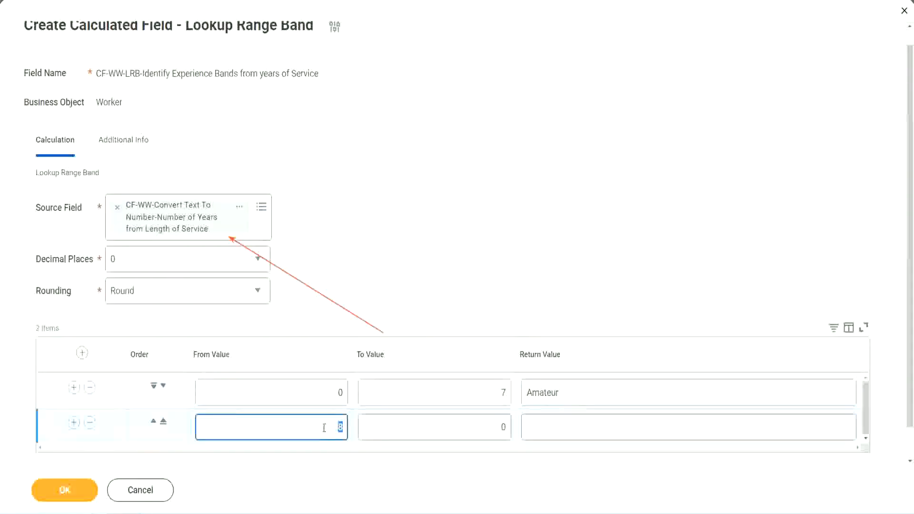
left_click(323, 427)
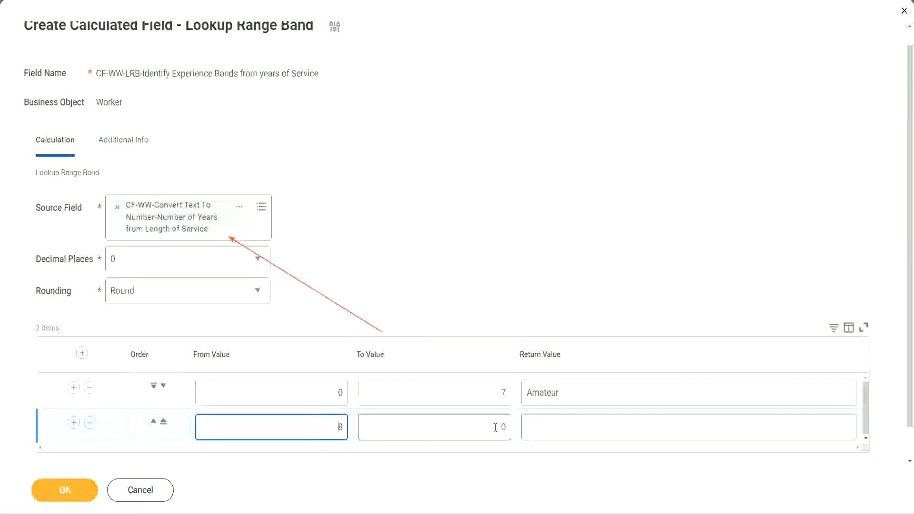
left_click(495, 427)
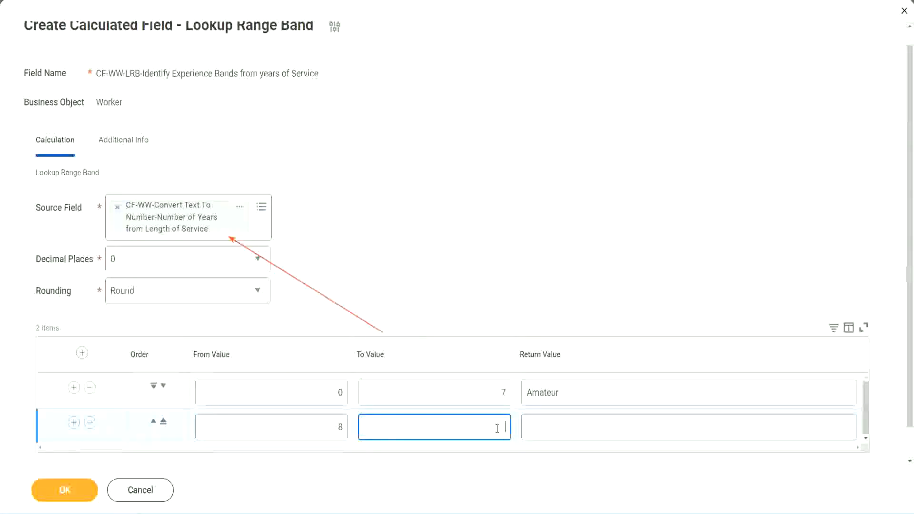
type("15")
left_click(564, 425)
type("Ex")
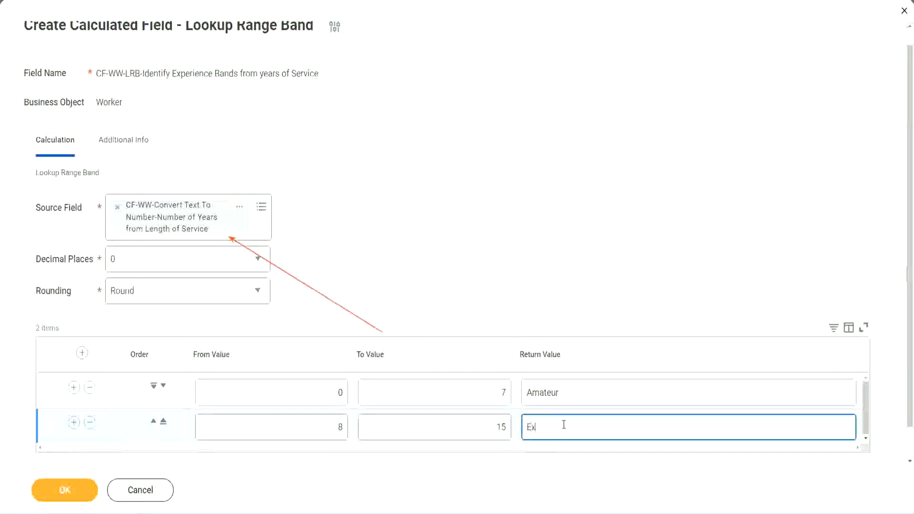
type("perienced")
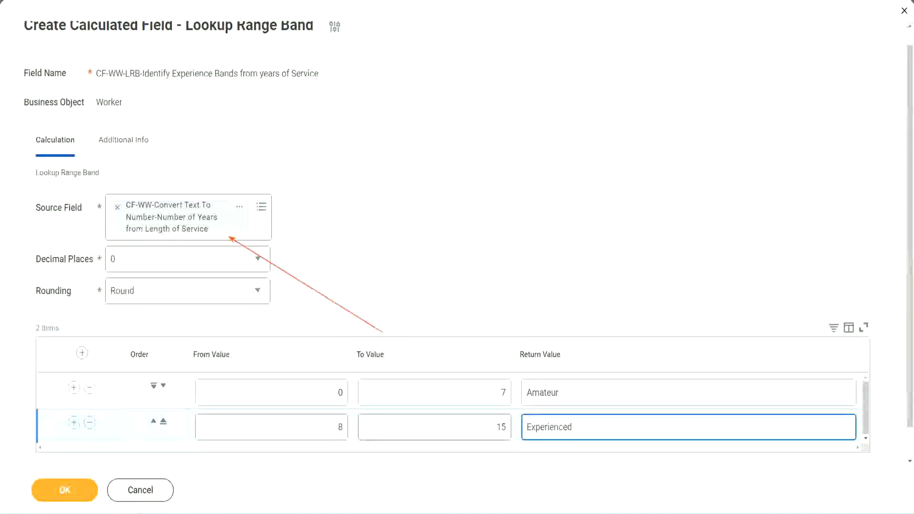
Step: Add a third range row from 16 to 30 with the return value Senior
left_click(73, 422)
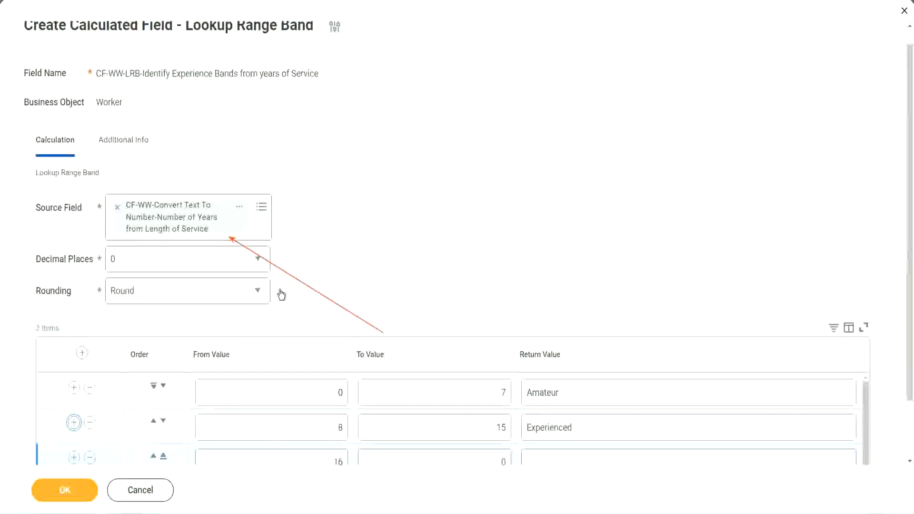
scroll(281, 295, "down", 2)
left_click(323, 395)
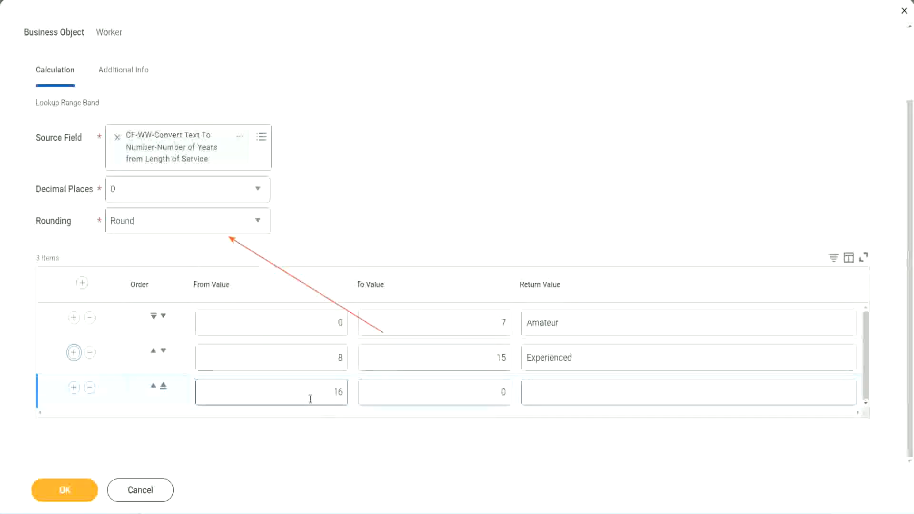
left_click(459, 392)
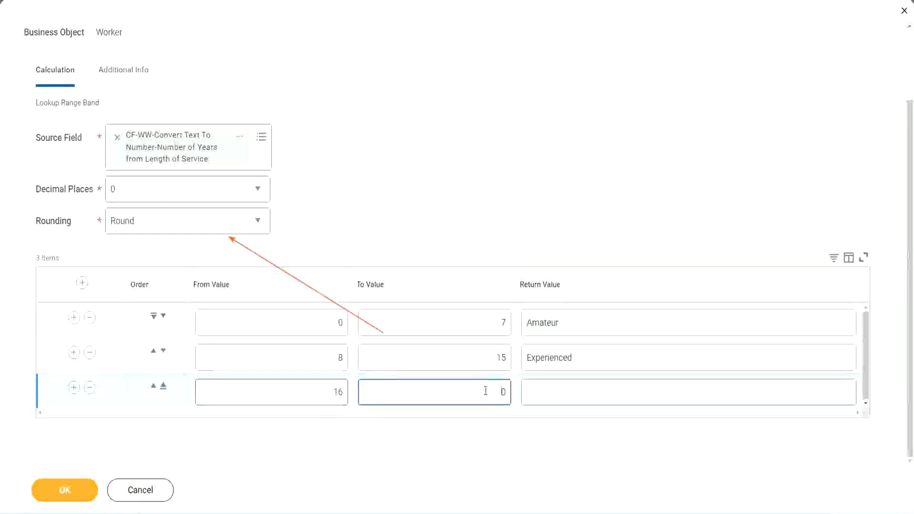
type("3")
key("Tab")
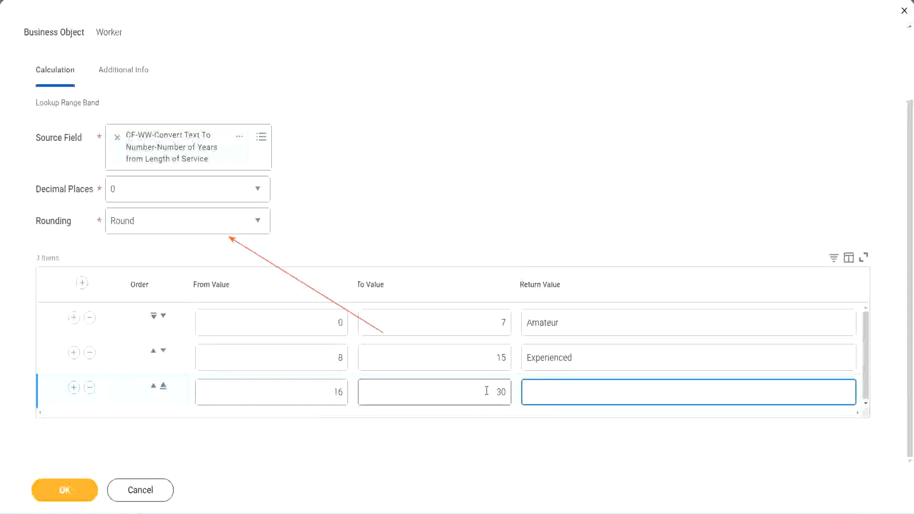
type("Senior")
Step: Add a fourth range row from 31 to 1000 with the return value Legend
left_click(74, 387)
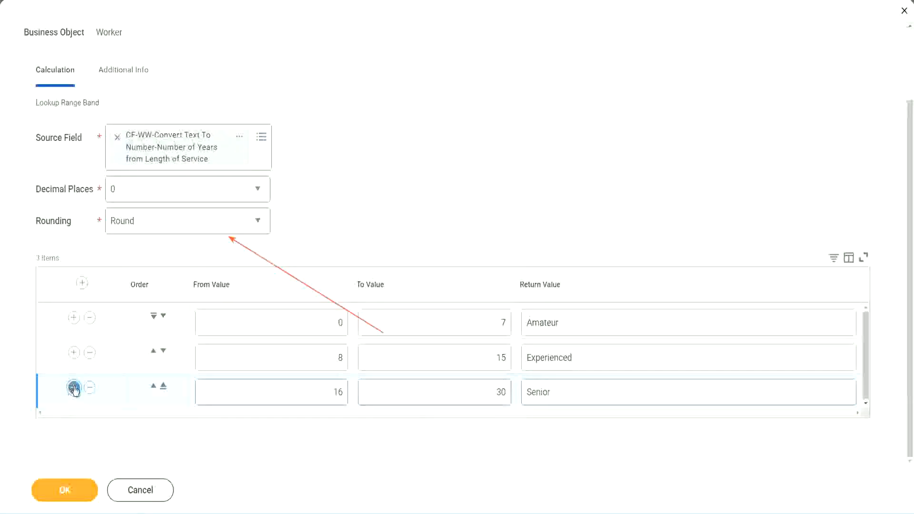
left_click(309, 386)
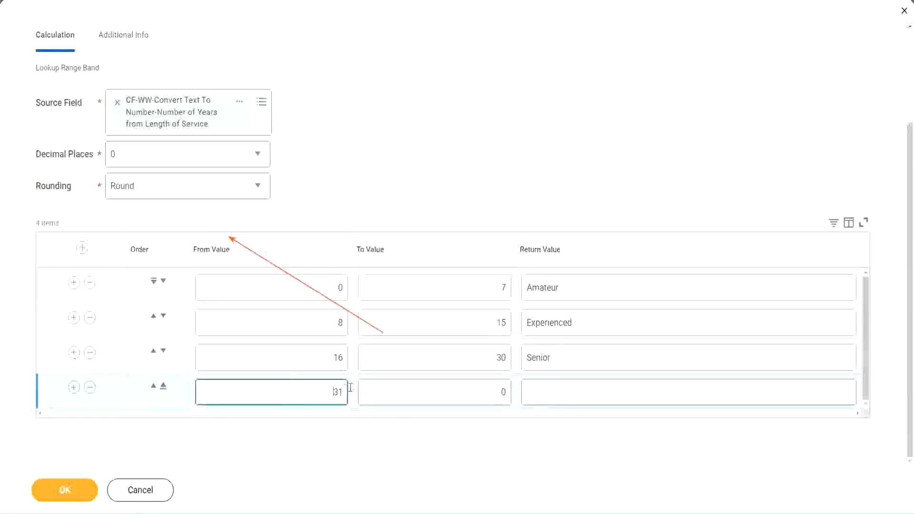
double_click(309, 385)
left_click(493, 392)
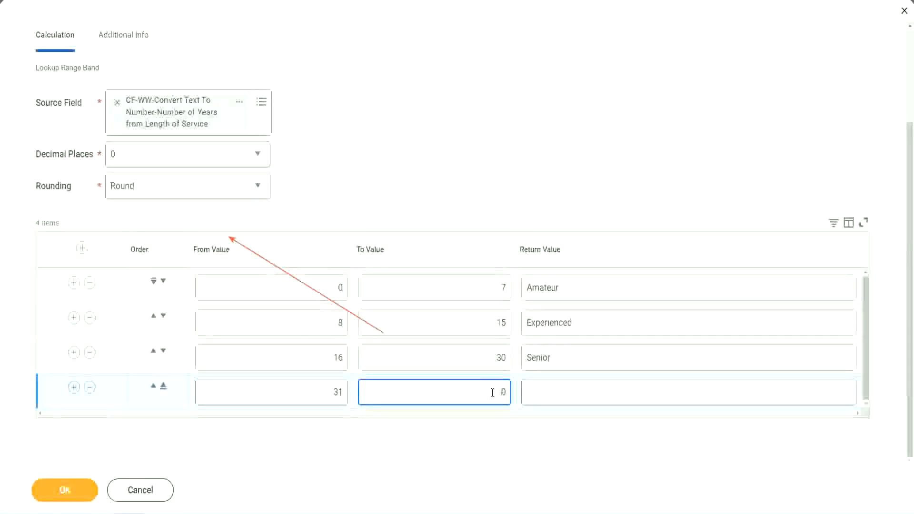
type("1000")
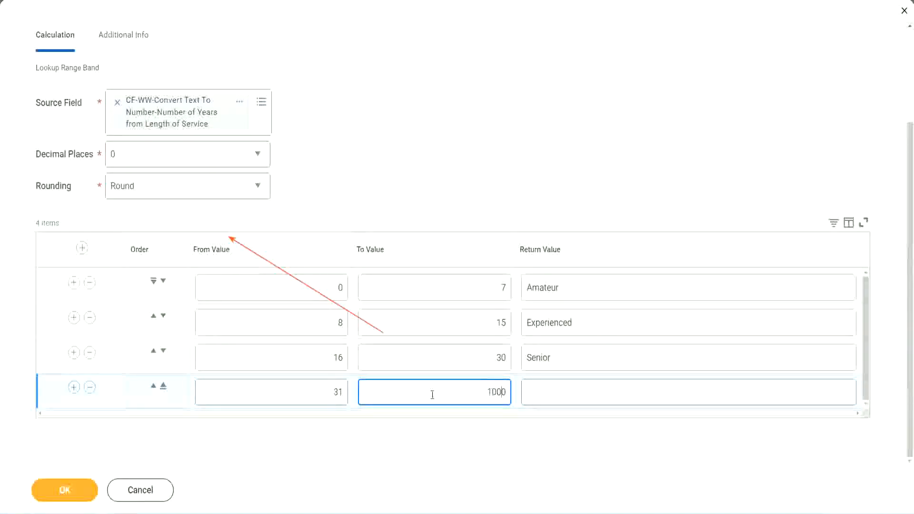
left_click_drag(433, 394, 529, 388)
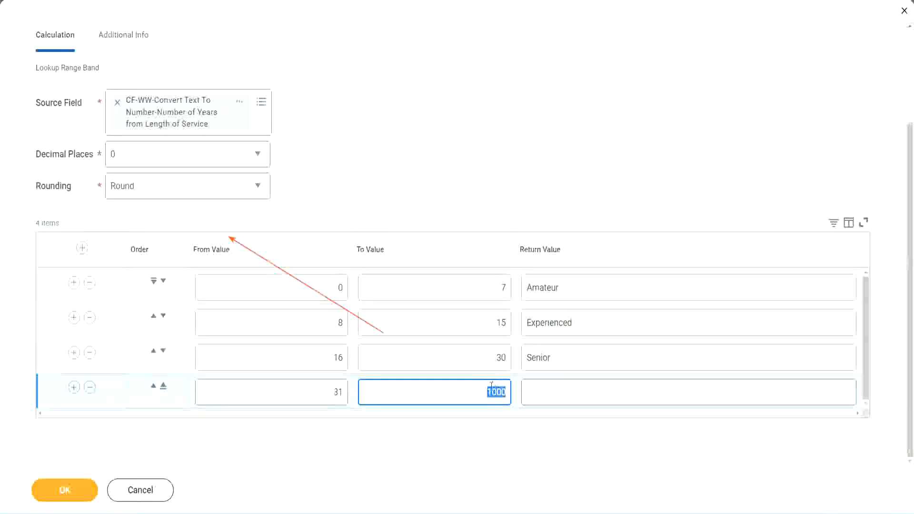
left_click_drag(485, 388, 512, 389)
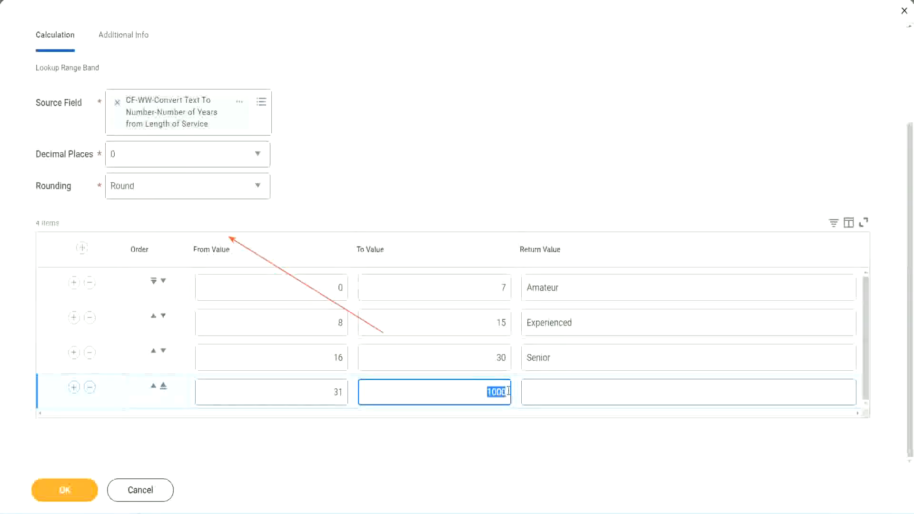
left_click(571, 393)
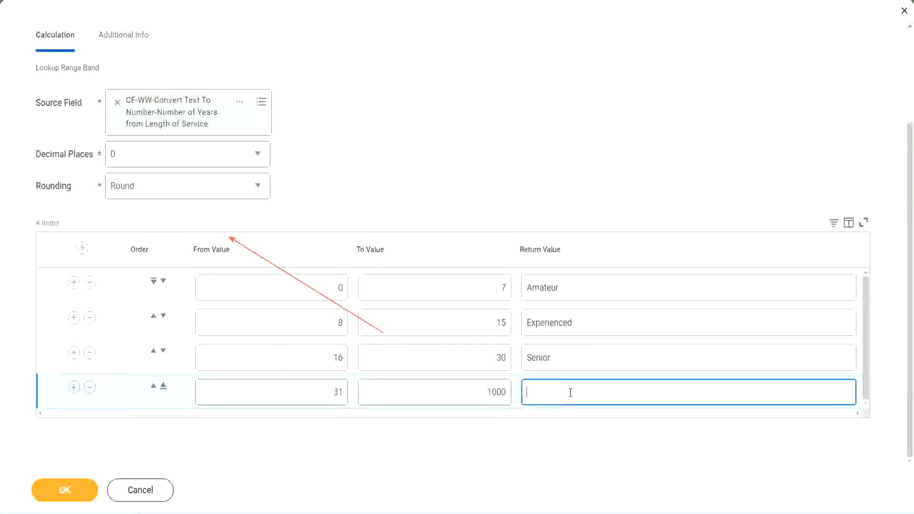
type("Legend")
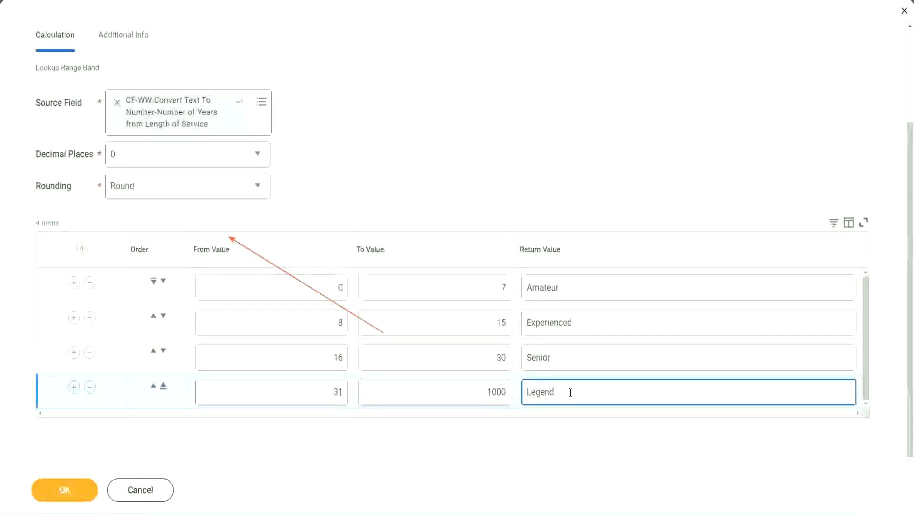
left_click(426, 157)
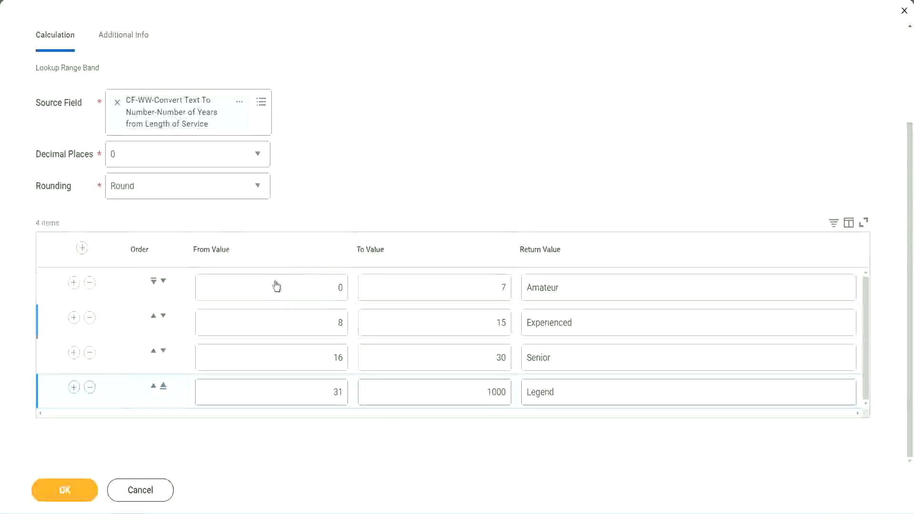
Step: Review the from and to values and the return value of each of the four range rows
left_click(593, 288)
left_click(592, 323)
left_click(576, 364)
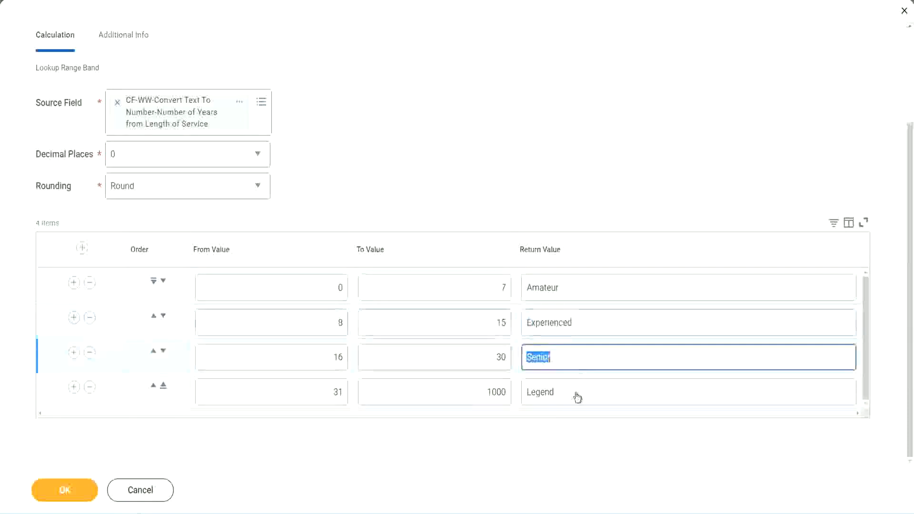
left_click(576, 392)
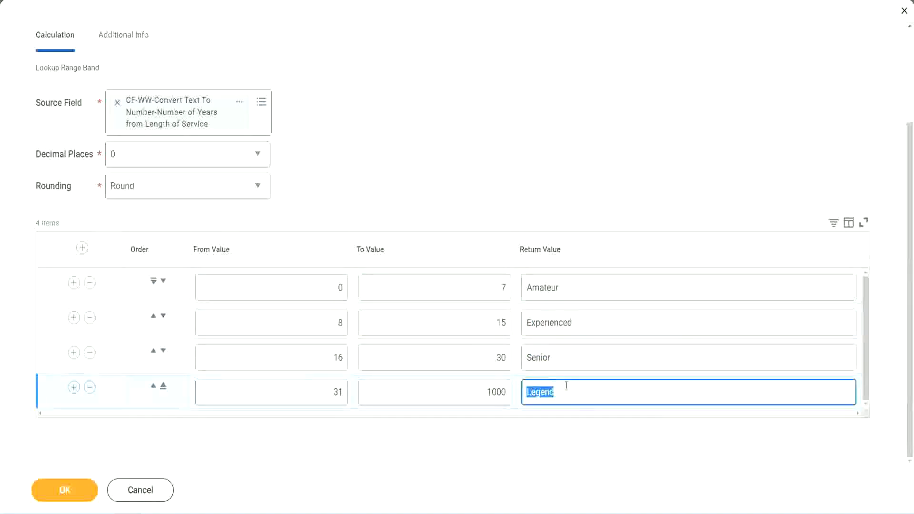
left_click(291, 291)
left_click(468, 281)
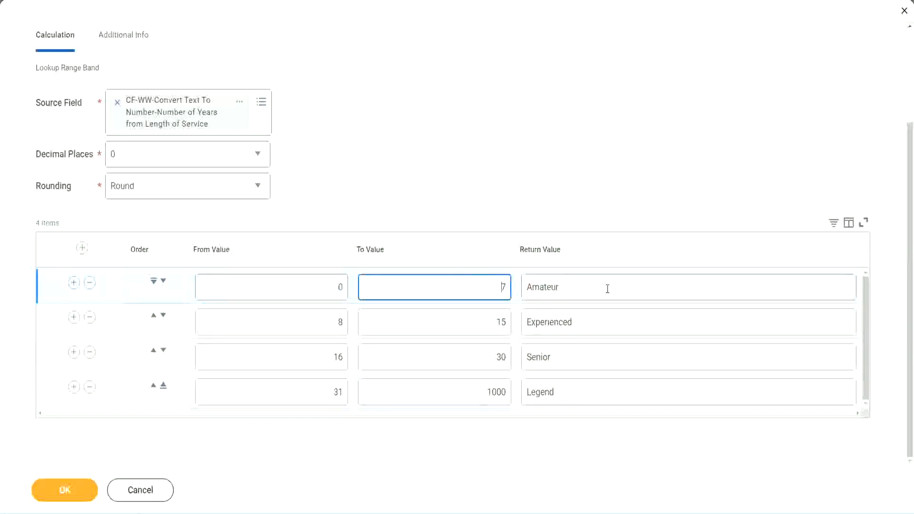
left_click(606, 288)
left_click(592, 321)
left_click(584, 365)
left_click(575, 392)
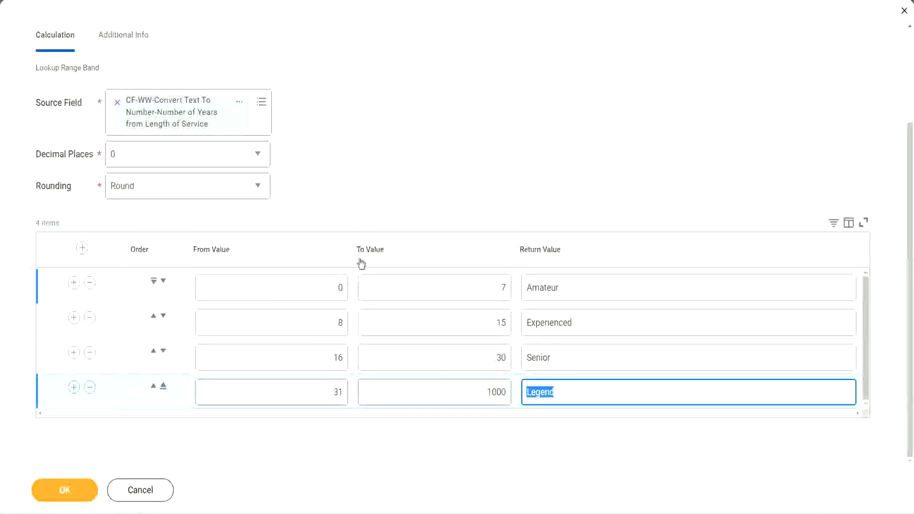
left_click(424, 200)
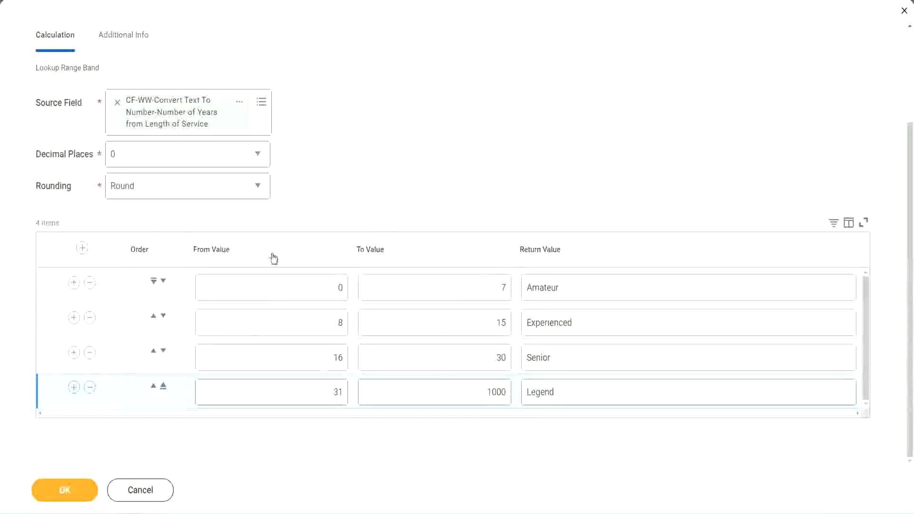
Step: Save the Lookup Range Band calculated field and copy its name from the save confirmation
left_click(63, 489)
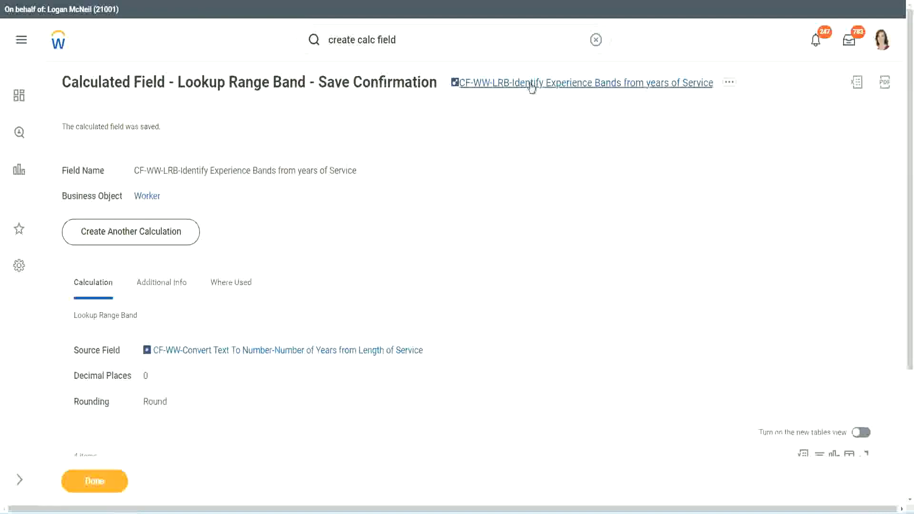
right_click(529, 89)
left_click(541, 139)
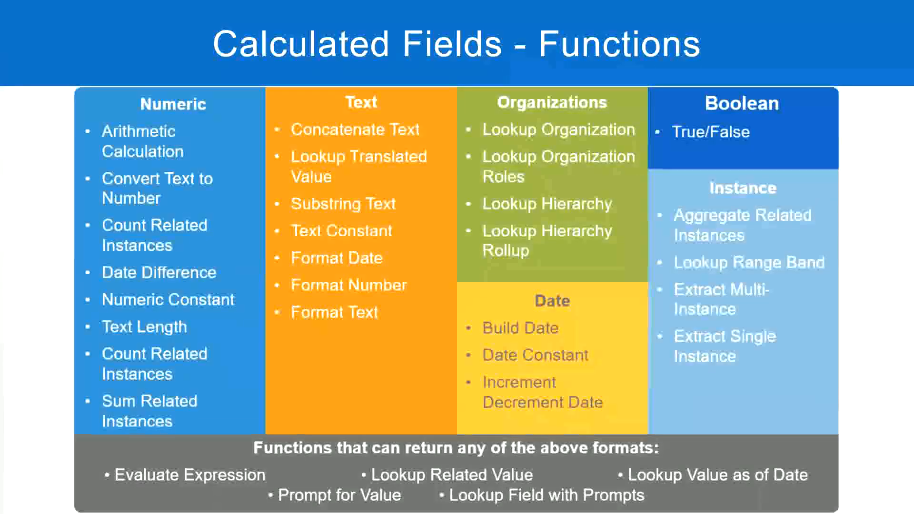
Step: Switch to the Notepad++ notes and add "10,000 USD" on a new line below the Eval Expression lines
key("alt+Tab")
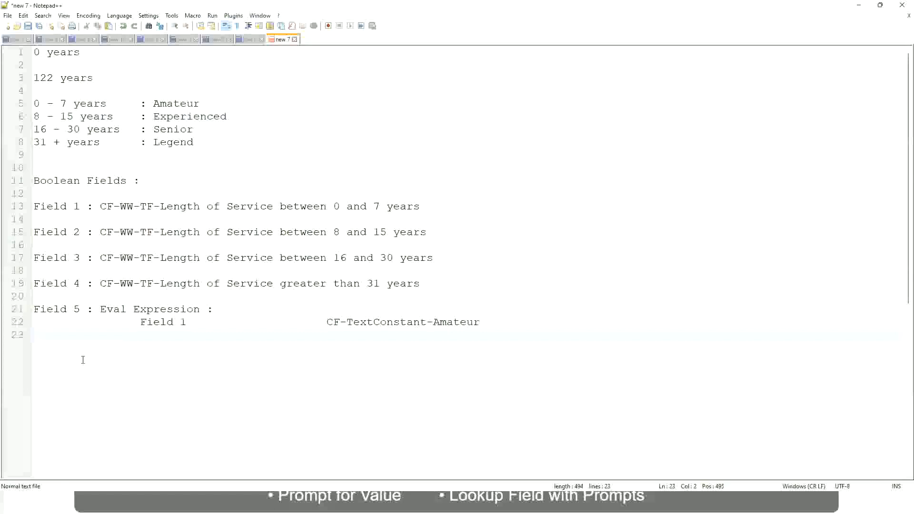
key("Return")
key("Return")
key("Return")
key("BackSpace")
type("10,000 USD")
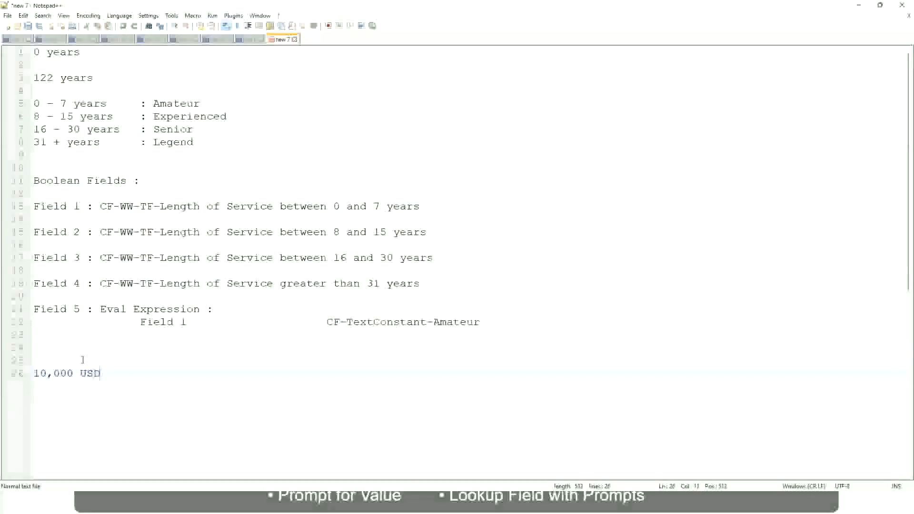
Step: Add "1,000,000 USD" on the same line, spaced well after "10,000 USD"
key("Tab")
key("Tab")
key("Tab")
key("Tab")
key("Tab")
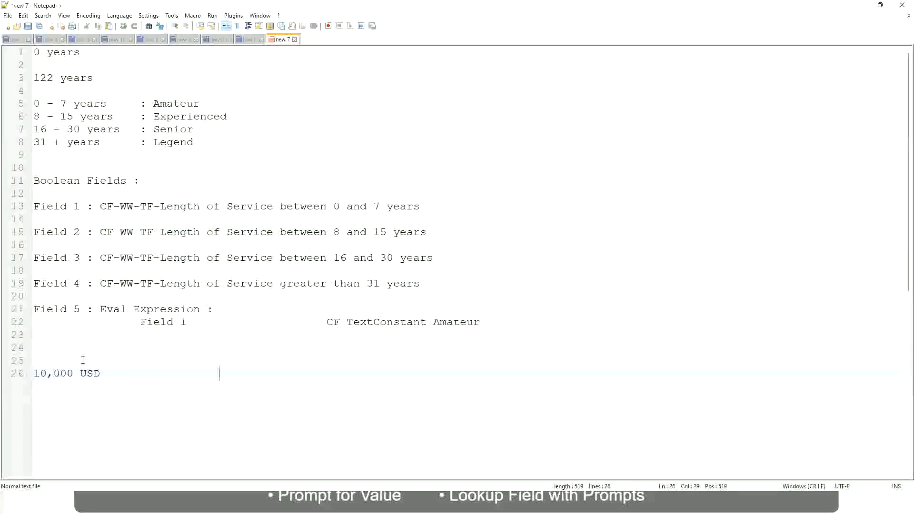
type("1,000,000")
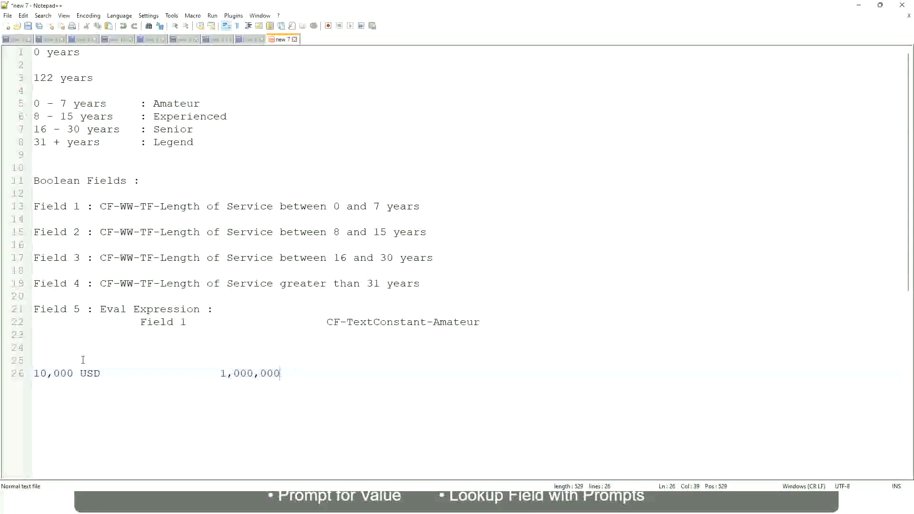
key("Left")
key("Left")
key("Left")
key("End")
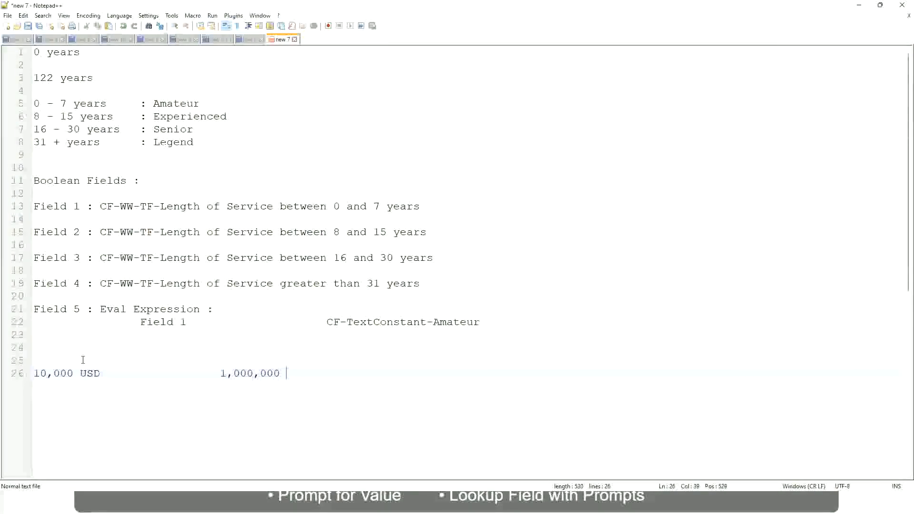
type("USD")
Step: Add the salary band line "10 - 50,000 : Low" two lines below the USD amounts
key("Return")
key("Return")
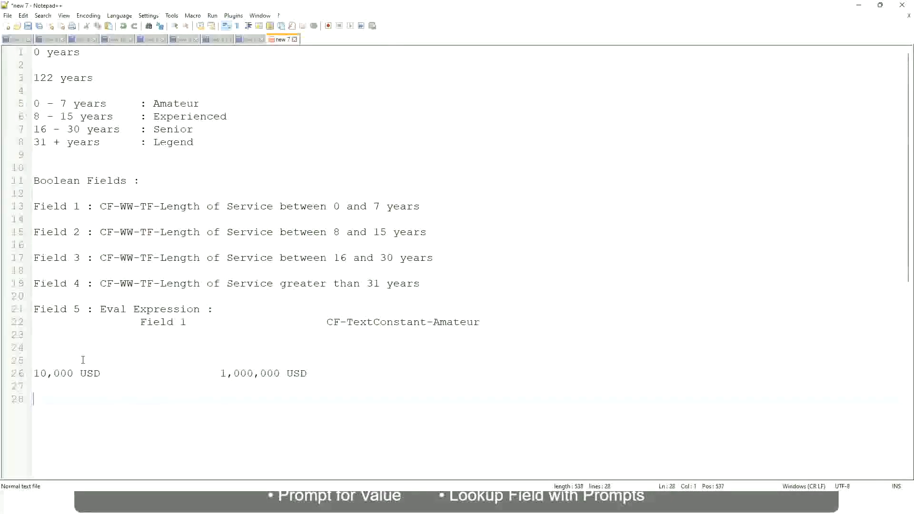
type("10 - 50,000")
key("Tab")
type(": Low")
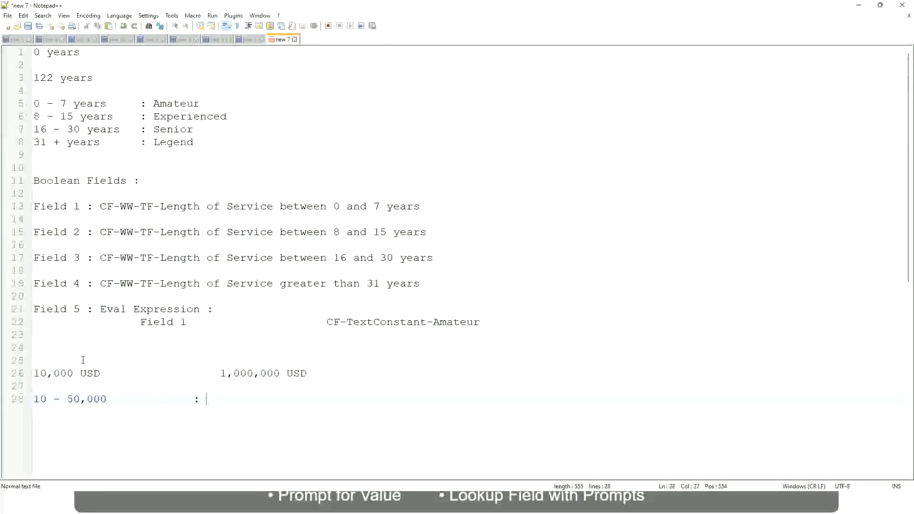
Step: Add the line "50,001 - 150,000 : Medium" directly below the Low band, aligning its colon with the one above
key("Return")
key("Return")
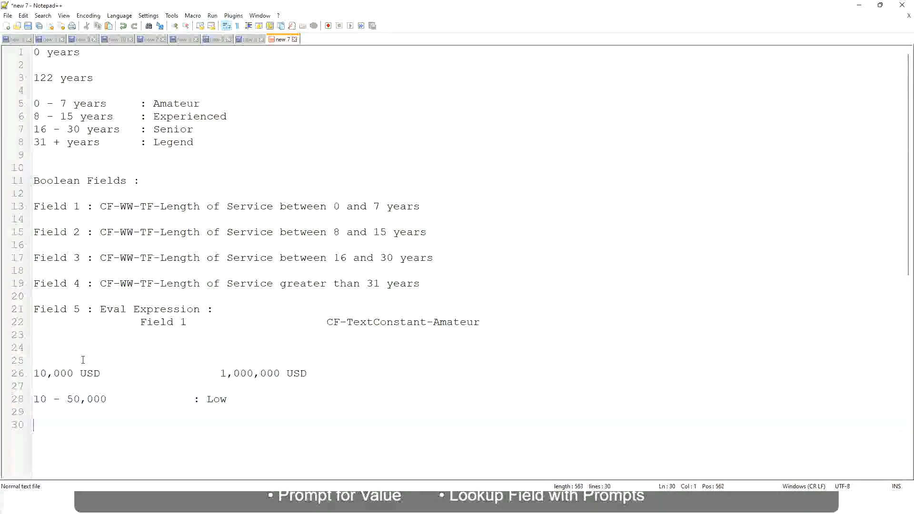
key("Up")
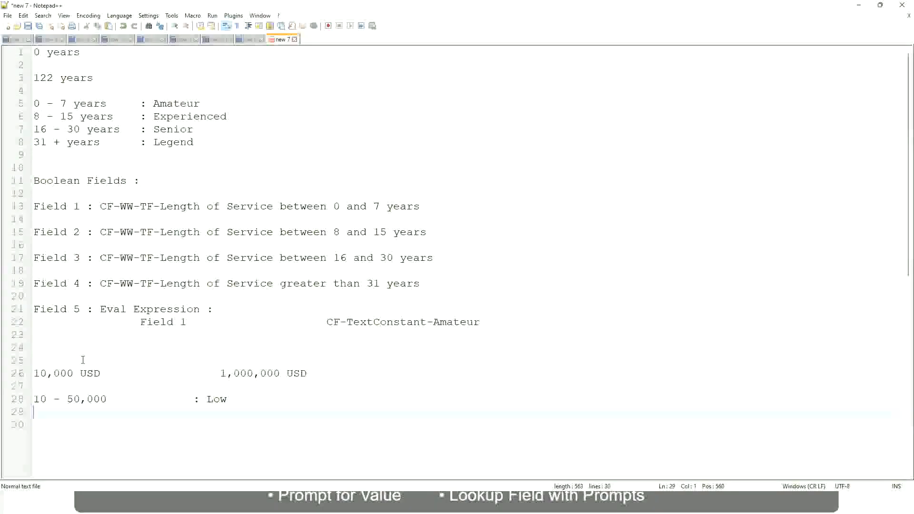
type("50,001 - 150,000")
key("Tab")
key("Tab")
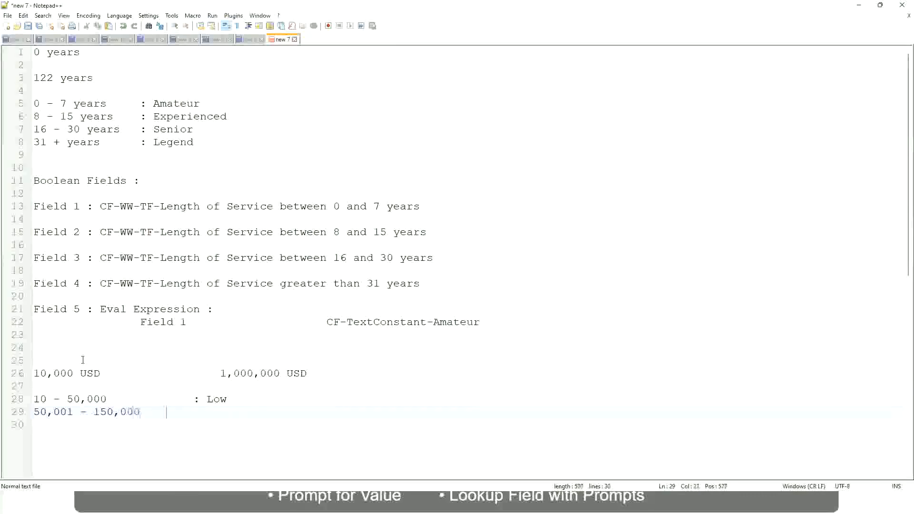
type(": Med")
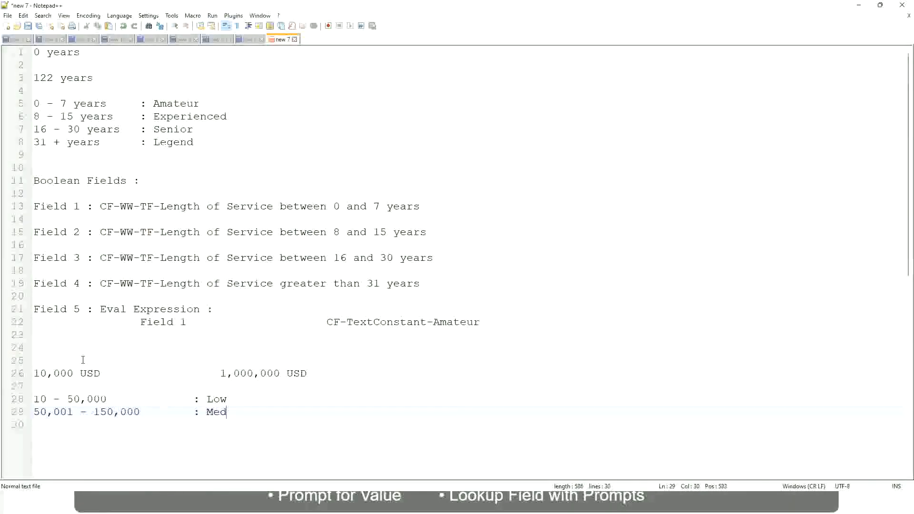
type("ium")
Step: Add the line "> 150,000 : High" below the Medium band, aligned with the other labels
key("Return")
type("> ")
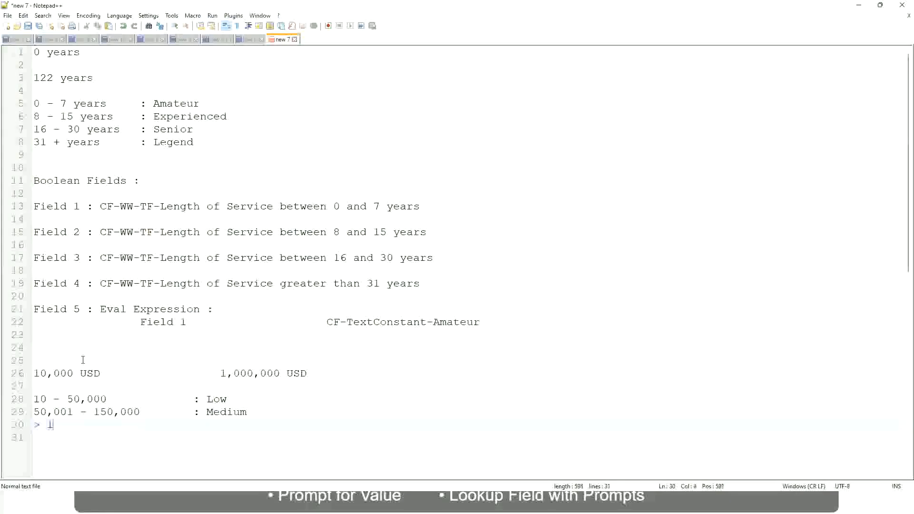
type("150,000\t\t\t")
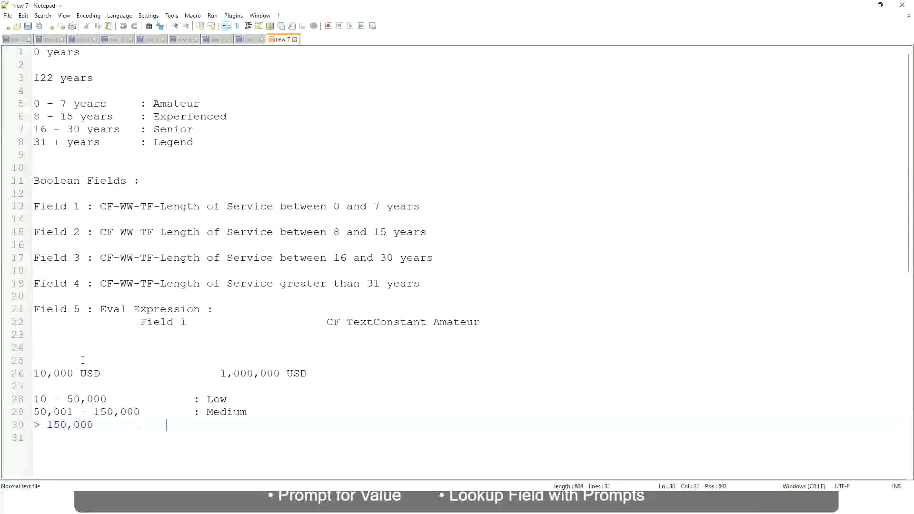
type("\t: High")
Step: Review the USD salary limits against the Low, Medium and High salary bands in the notes
left_click(29, 373)
left_click(29, 374)
left_click(40, 374)
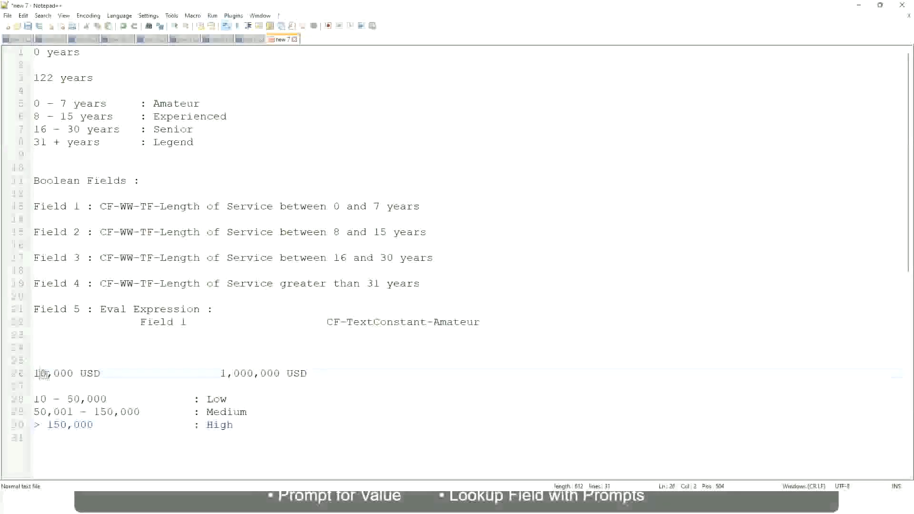
double_click(273, 374)
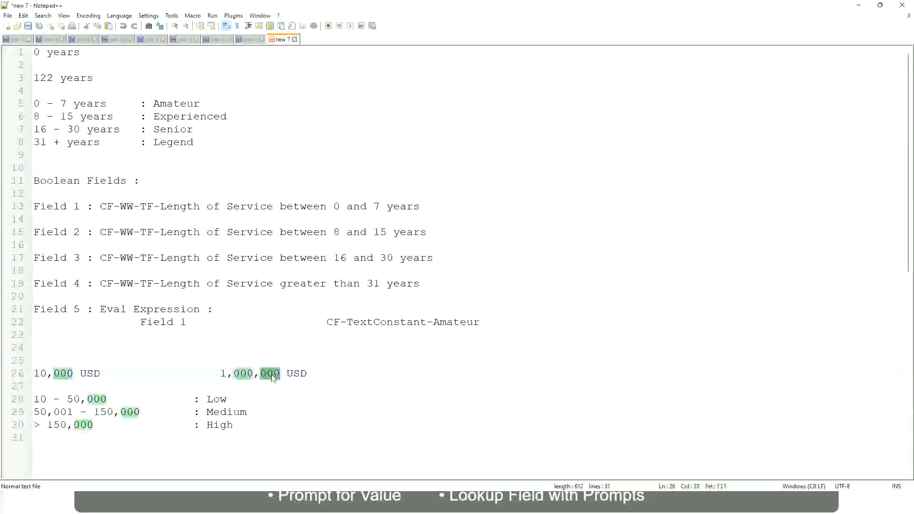
left_click(166, 412)
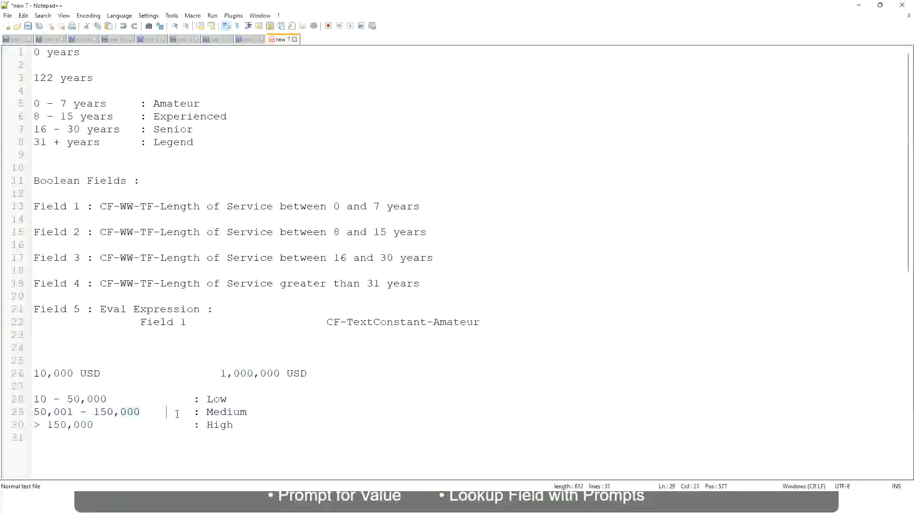
left_click(29, 373)
left_click(282, 376)
left_click(220, 399)
left_click(220, 426)
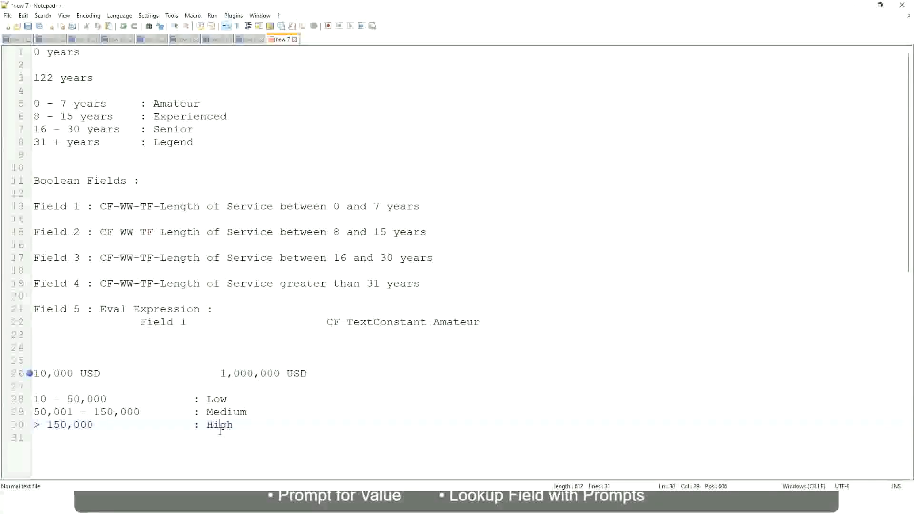
left_click(114, 388)
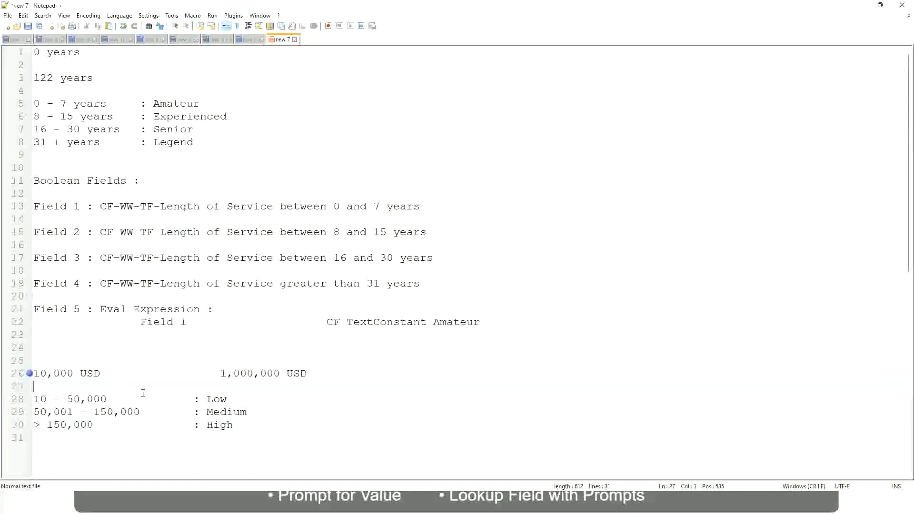
left_click(234, 424)
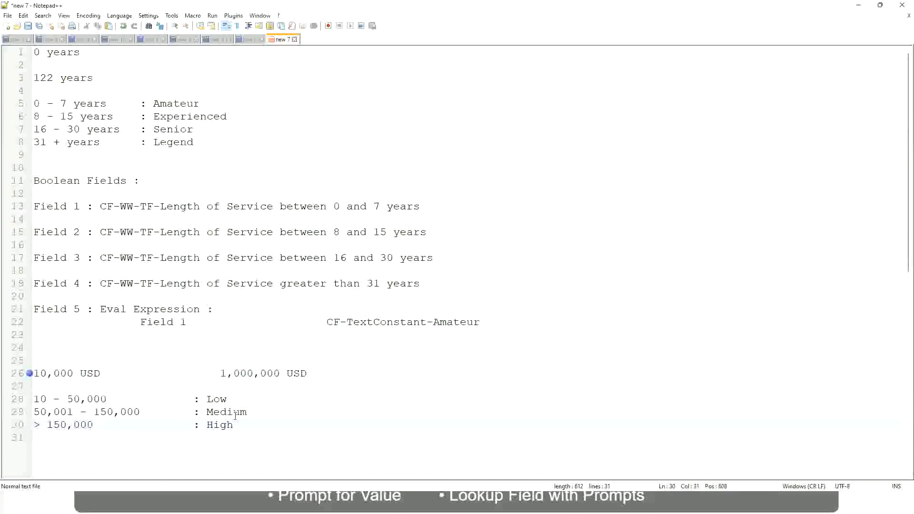